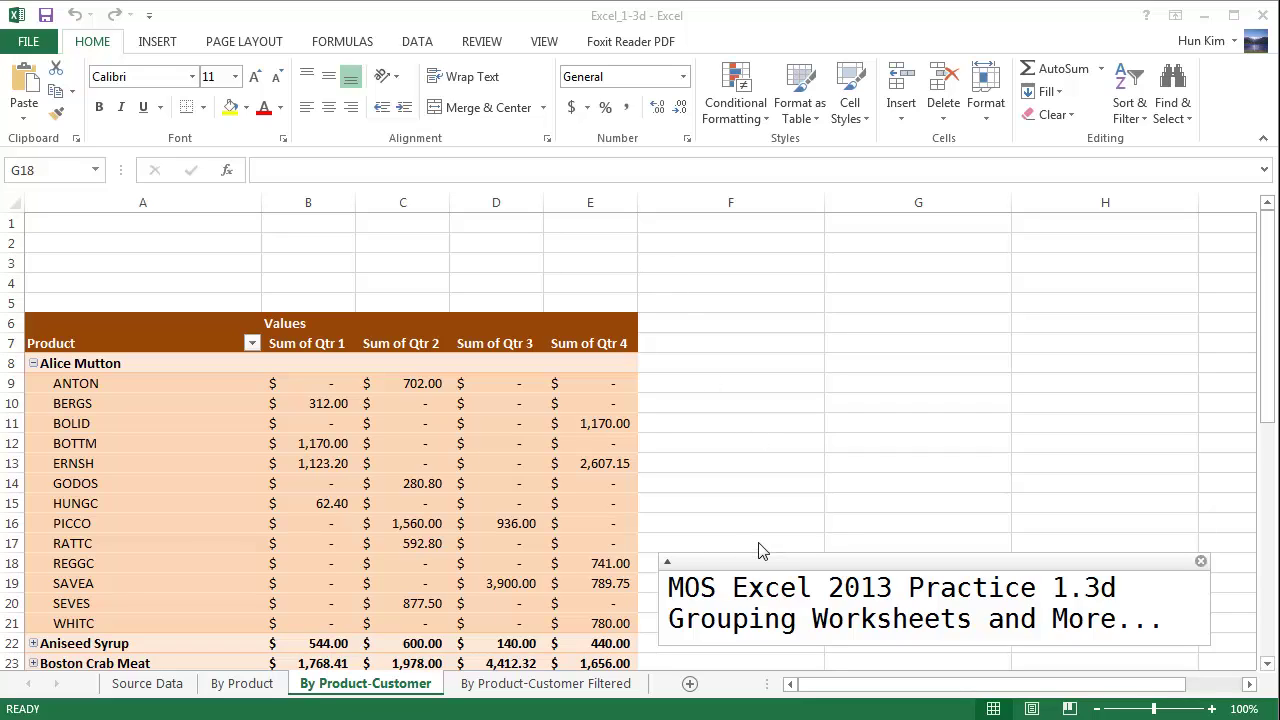
# Review the Source Data sheet and the PivotTable on the By Product-Customer sheet.
pyautogui.click(316, 276)
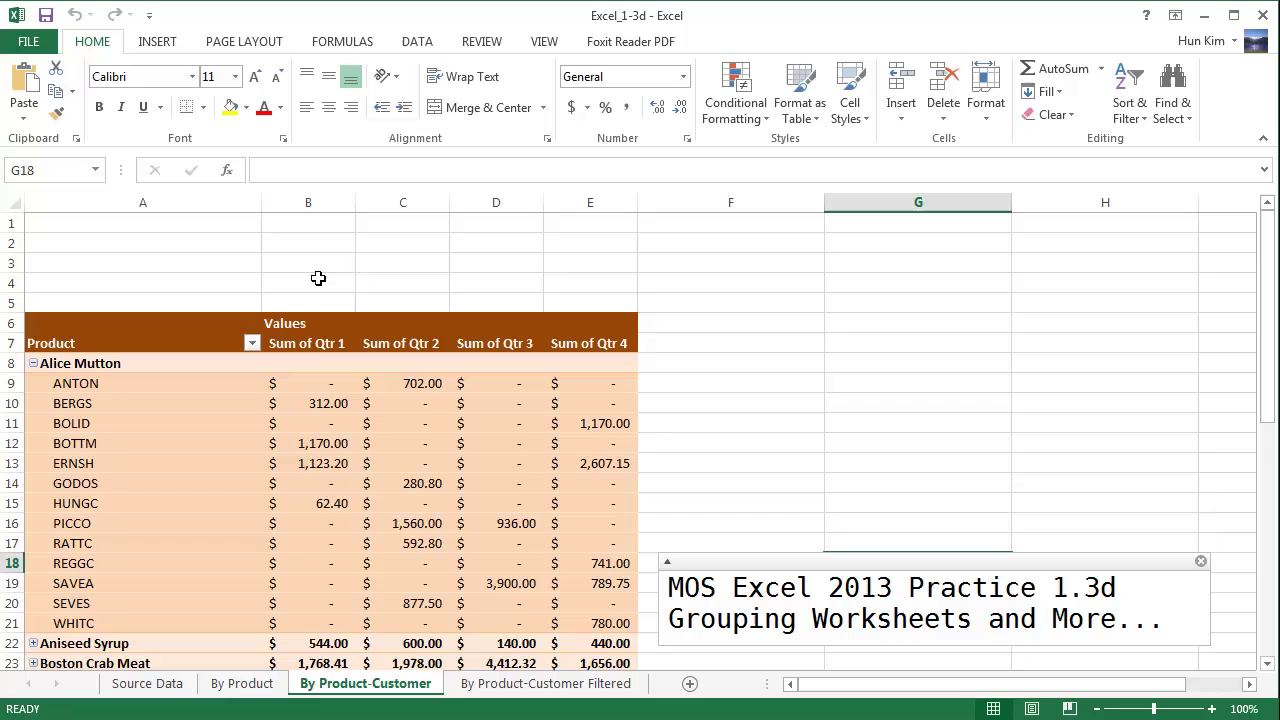
pyautogui.click(141, 684)
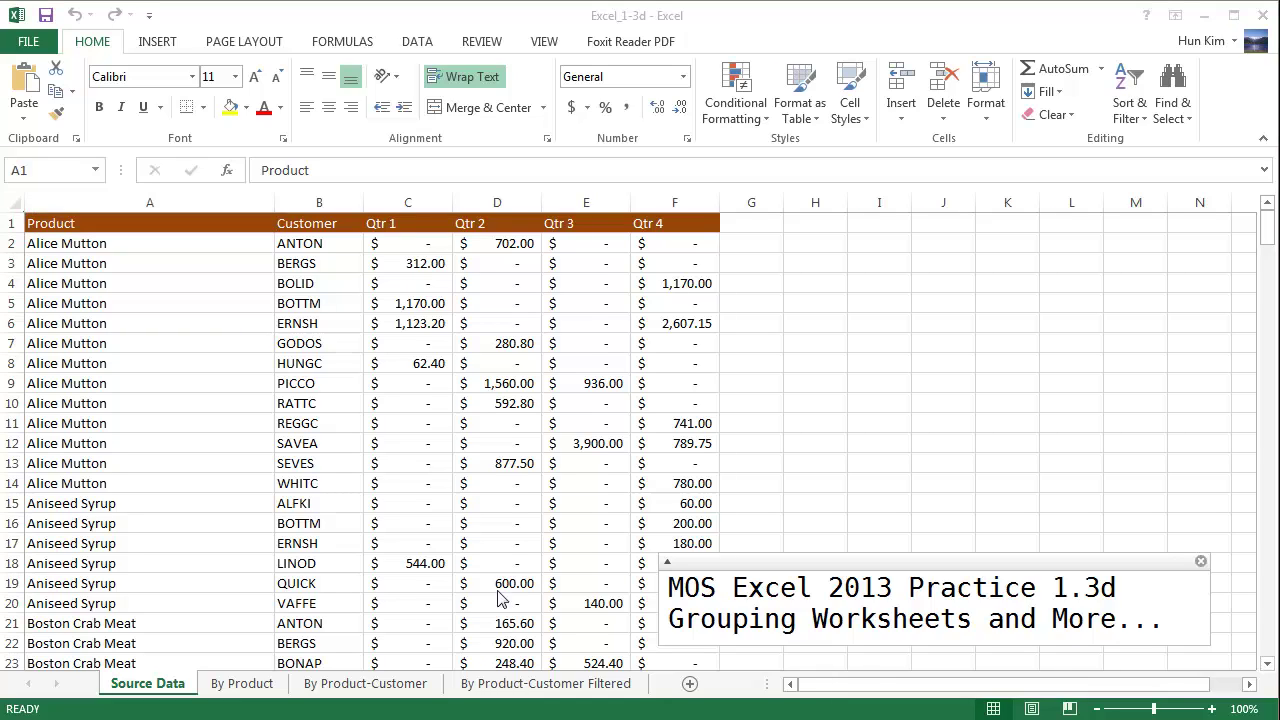
pyautogui.click(358, 688)
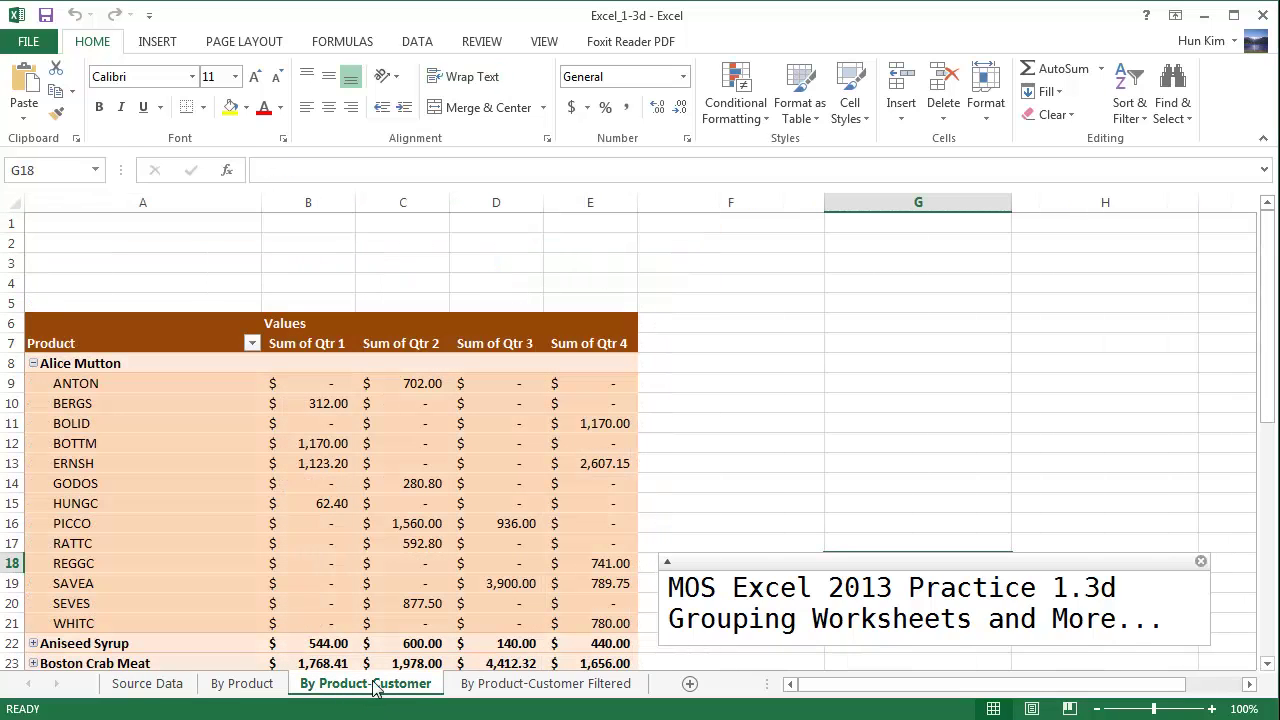
pyautogui.click(706, 452)
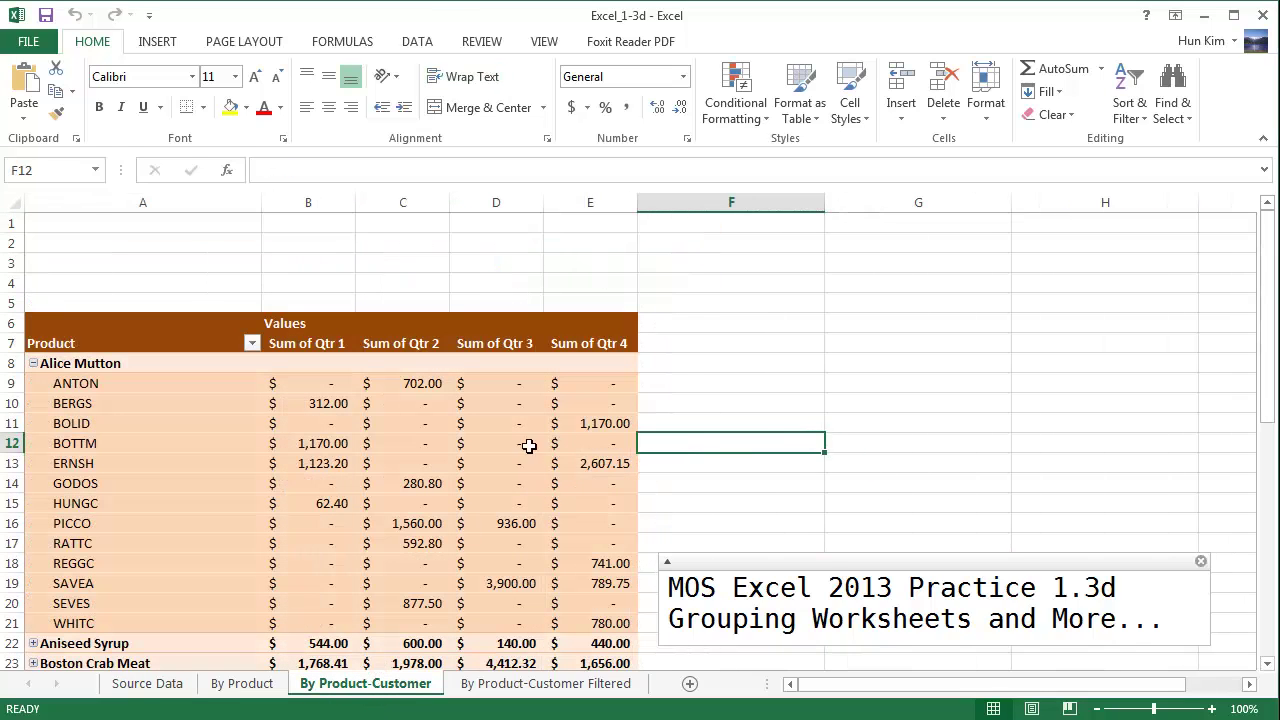
pyautogui.click(520, 445)
pyautogui.click(235, 463)
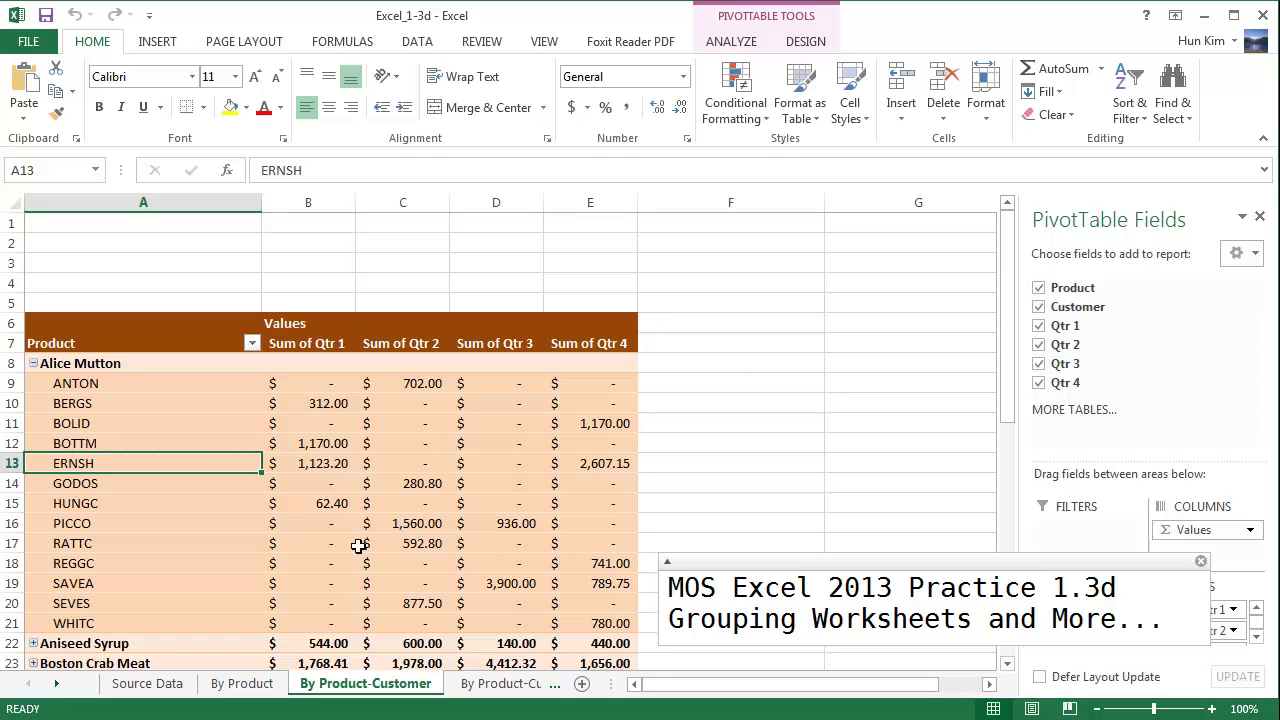
# Expand the Boston Crab Meat product in the PivotTable to view its customers and collapse it again.
pyautogui.moveTo(1010, 340); pyautogui.dragTo(1020, 405)
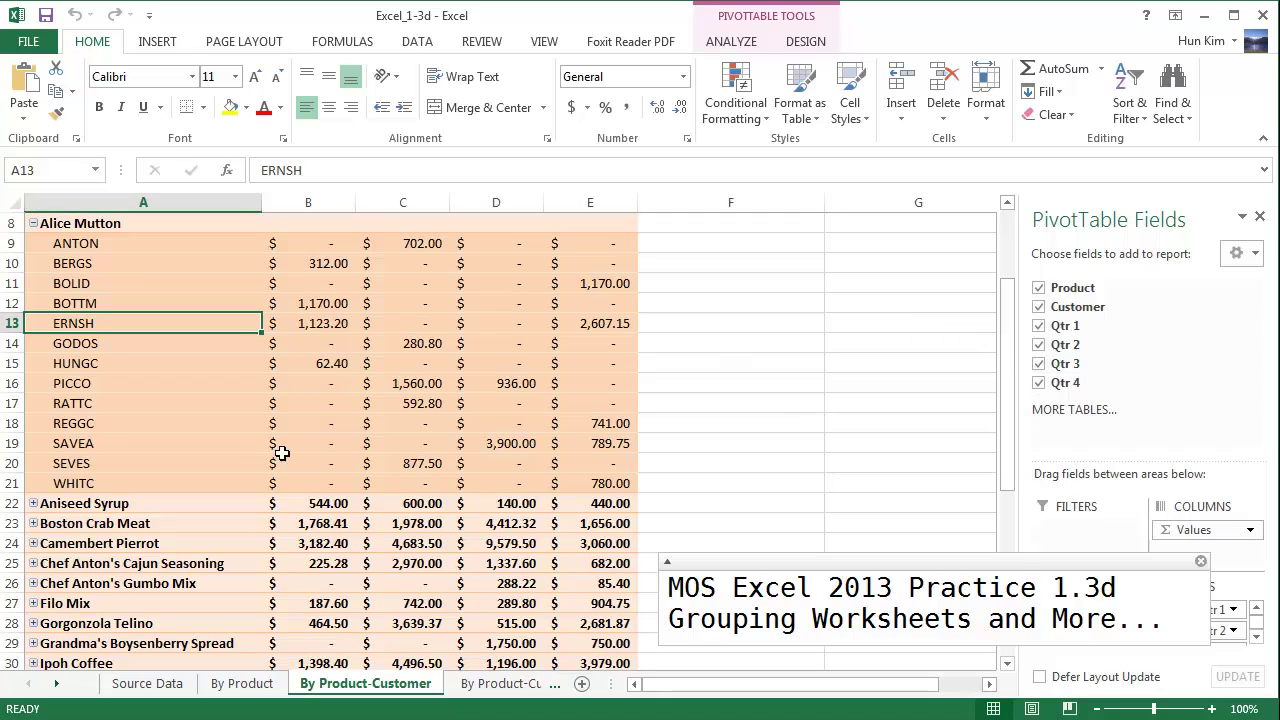
pyautogui.click(40, 523)
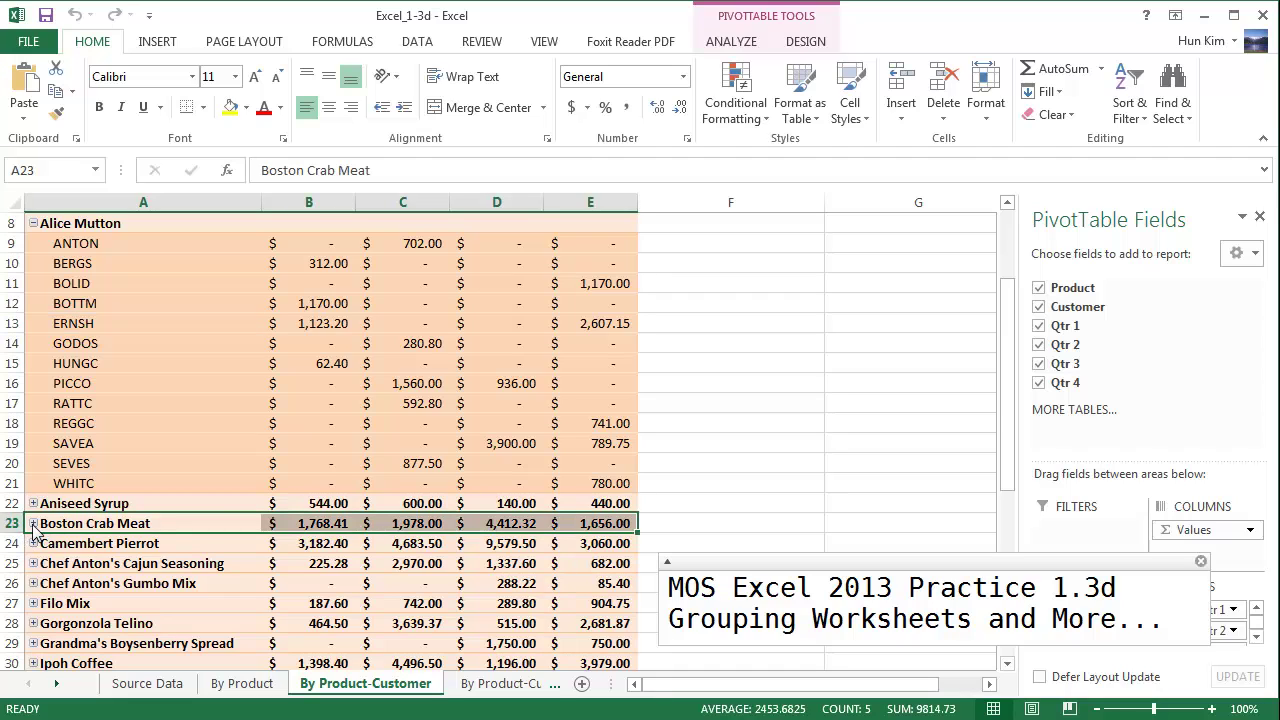
pyautogui.click(33, 524)
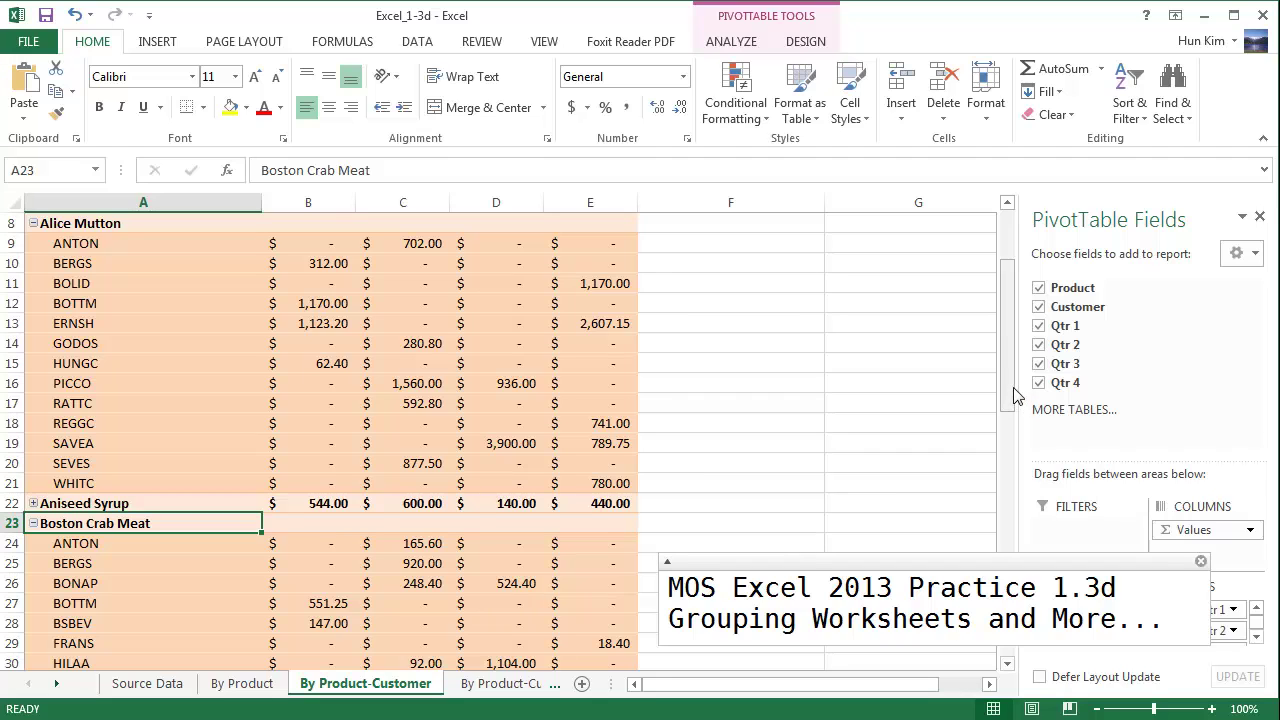
pyautogui.moveTo(1014, 395); pyautogui.dragTo(1010, 462)
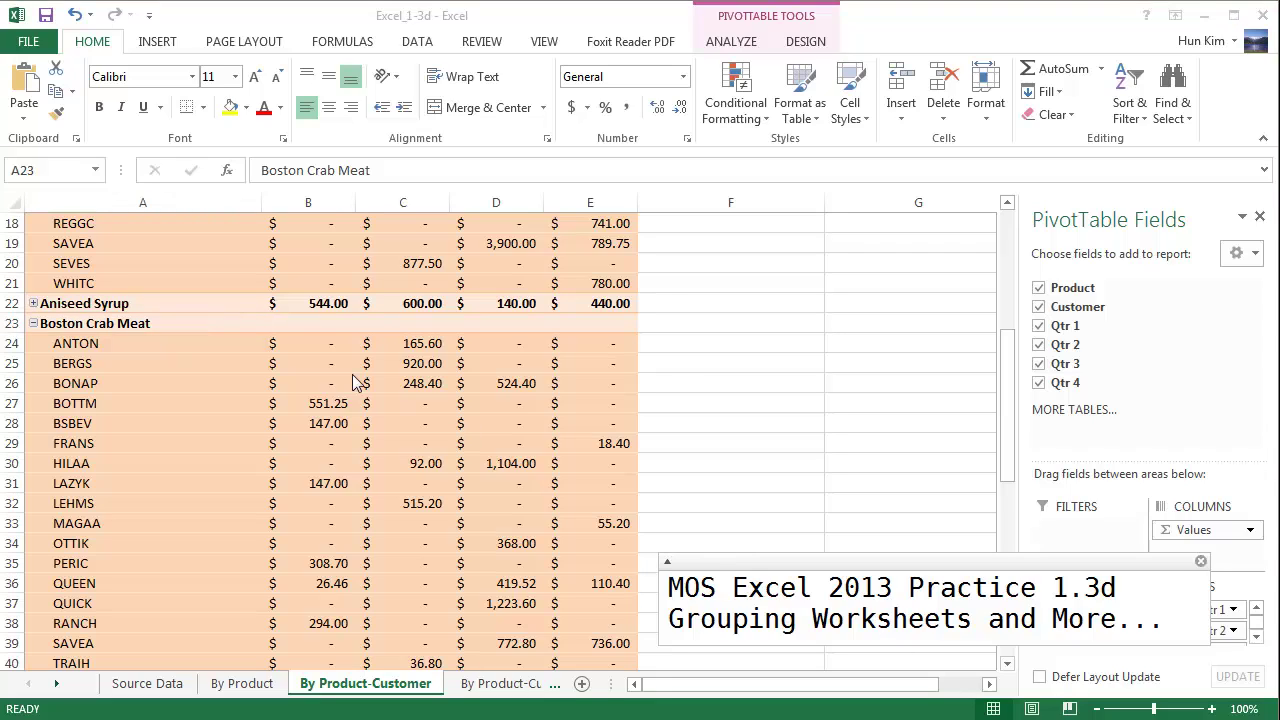
pyautogui.click(36, 330)
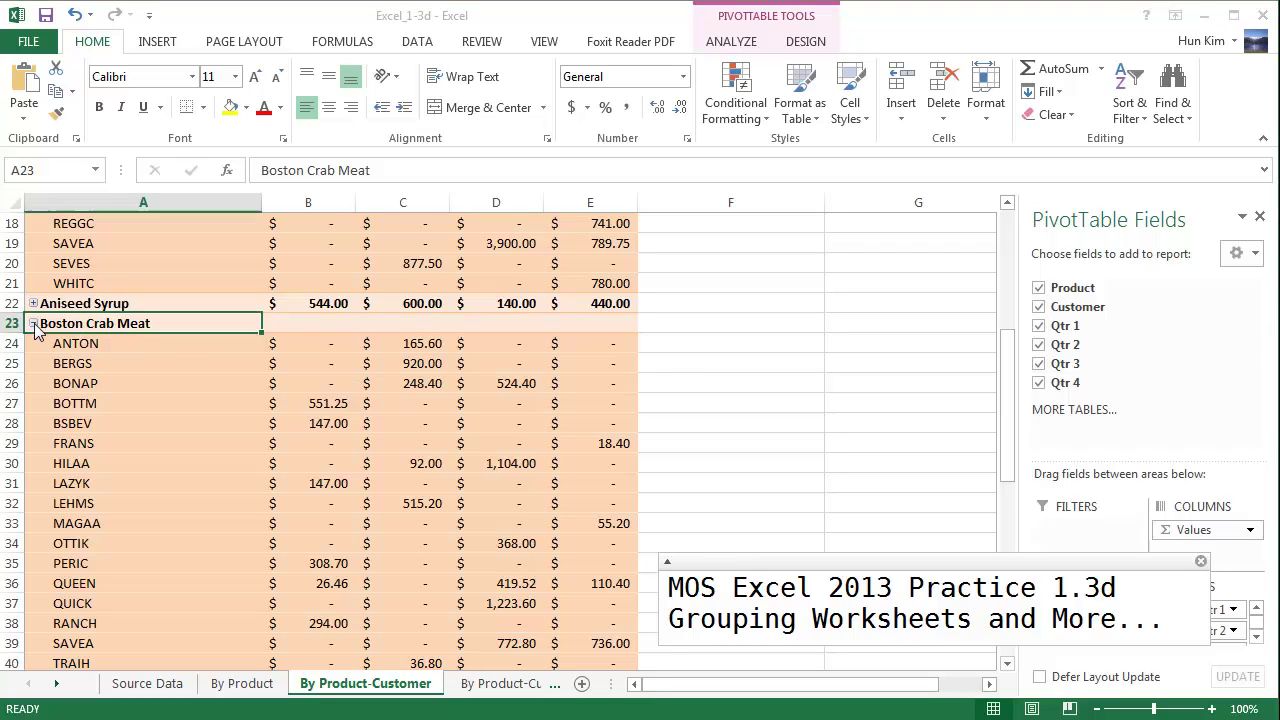
pyautogui.click(34, 324)
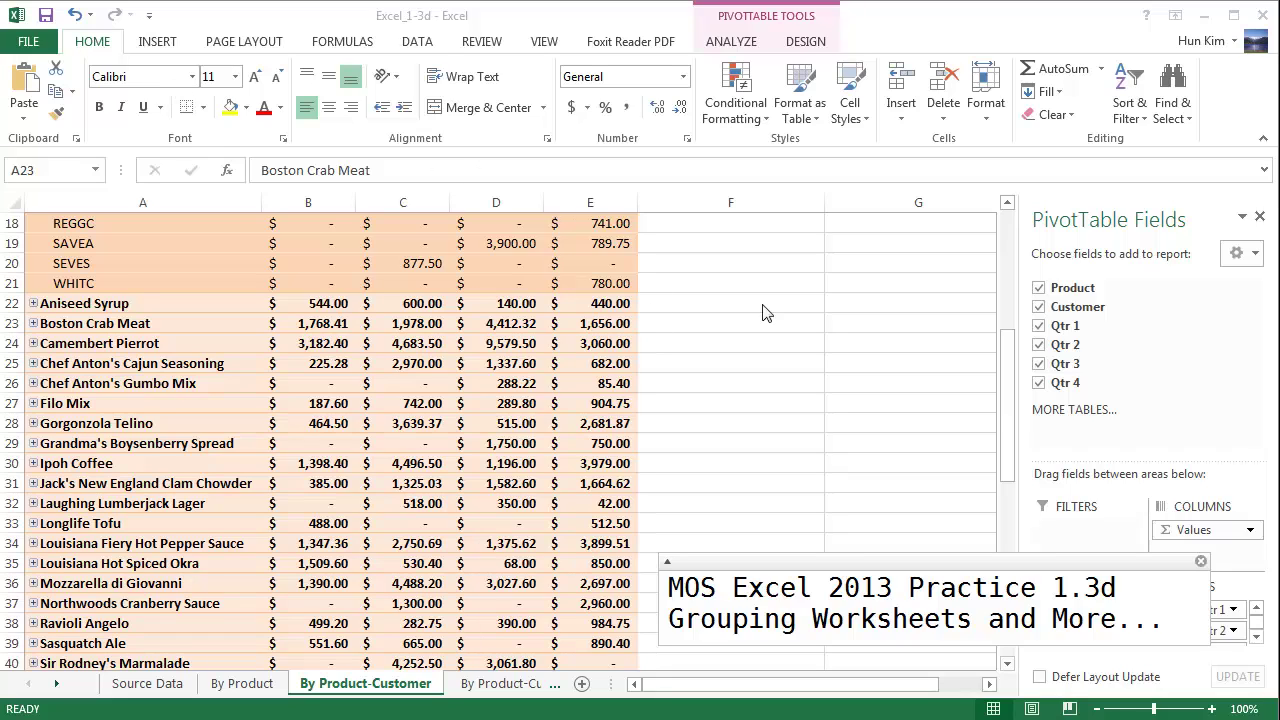
# Apply the Celestial theme to the workbook.
pyautogui.click(240, 46)
pyautogui.click(242, 46)
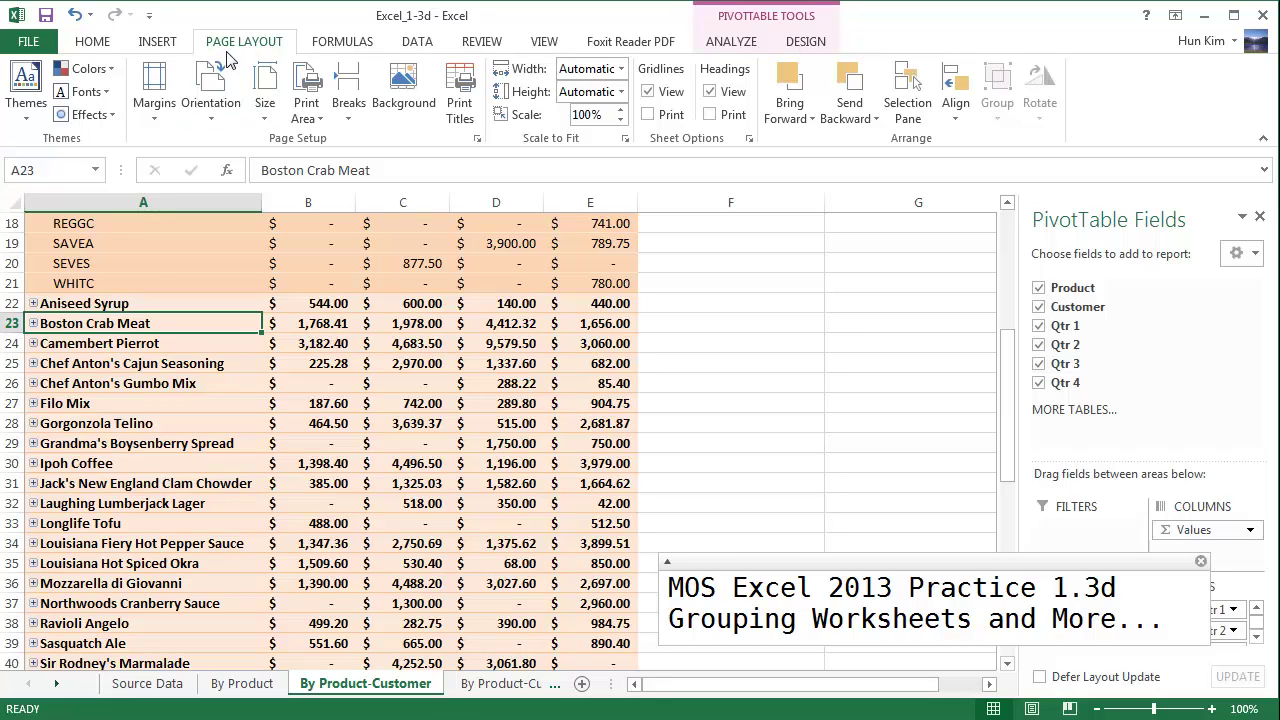
pyautogui.click(30, 125)
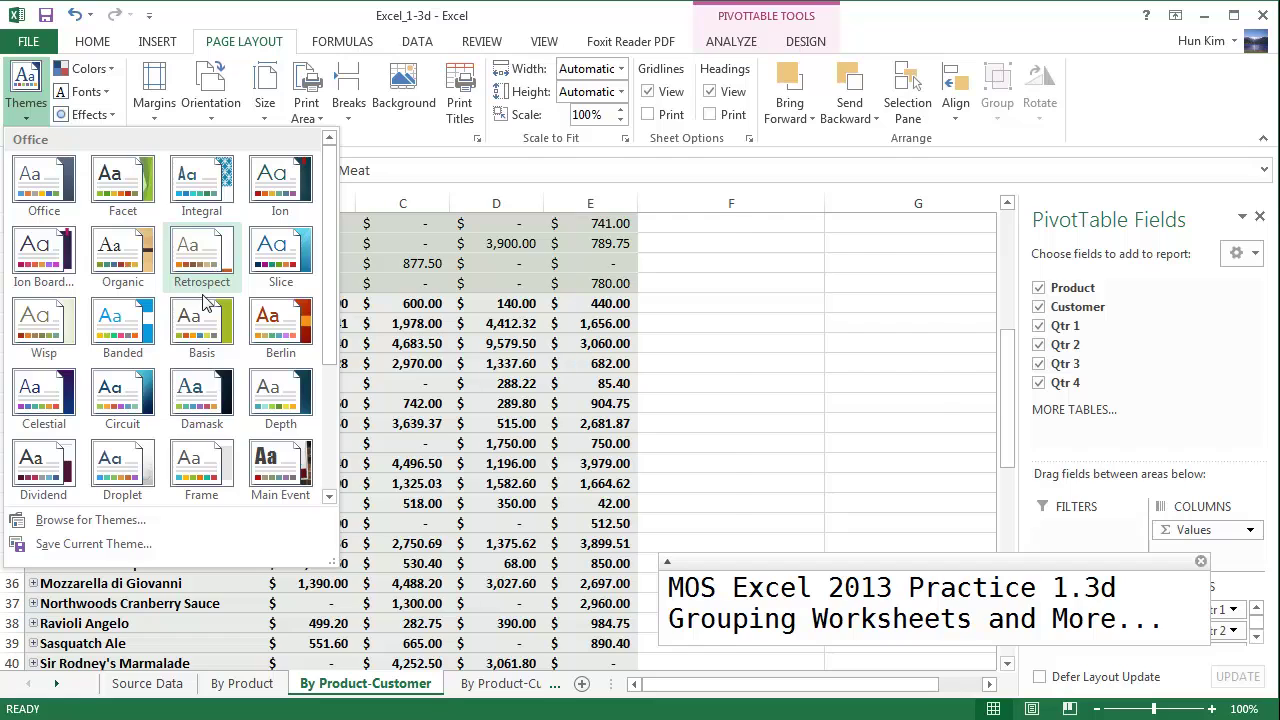
pyautogui.click(55, 400)
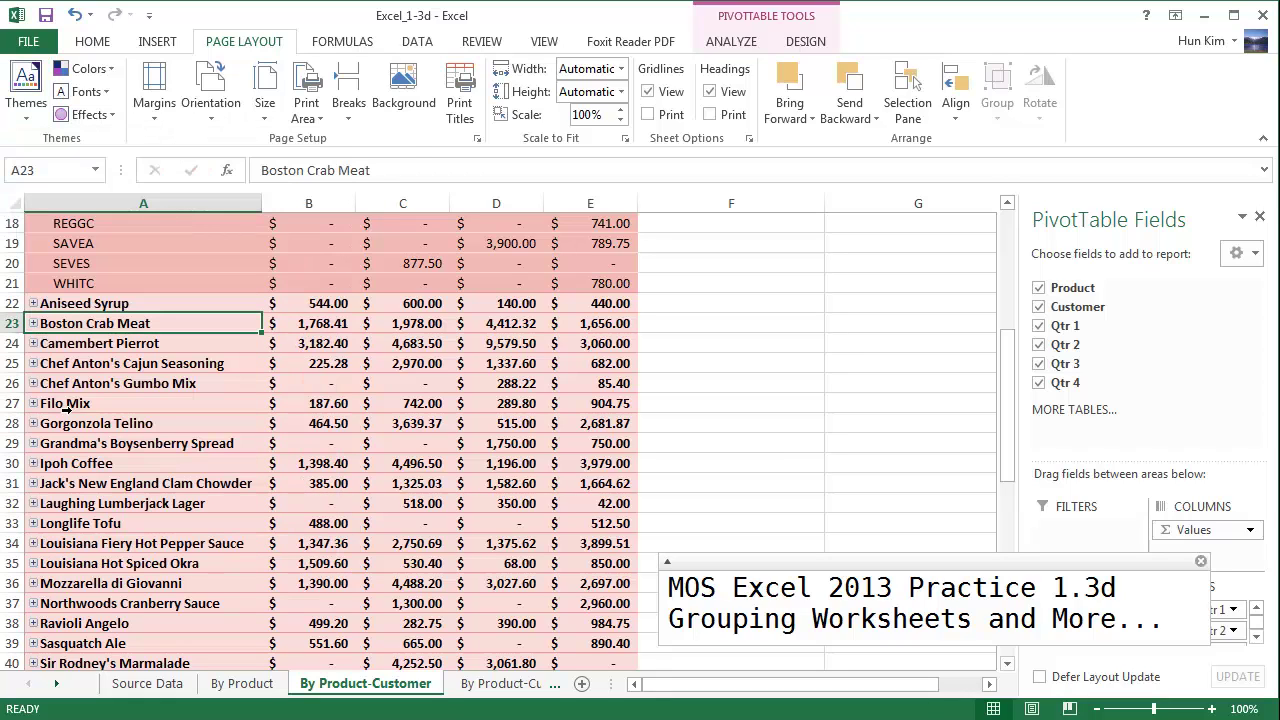
# Check how the applied theme looks on the other worksheets, from Source Data to By Product-Customer Filtered.
pyautogui.click(250, 684)
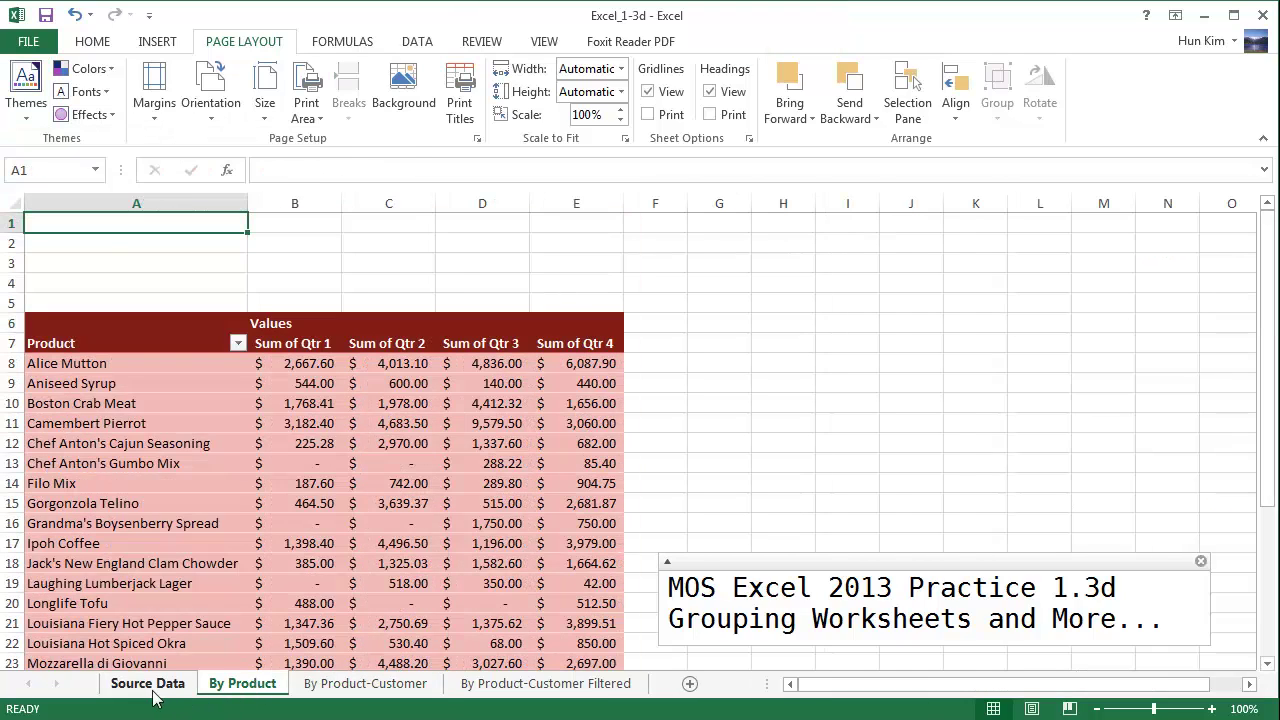
pyautogui.click(149, 690)
pyautogui.click(243, 686)
pyautogui.click(352, 690)
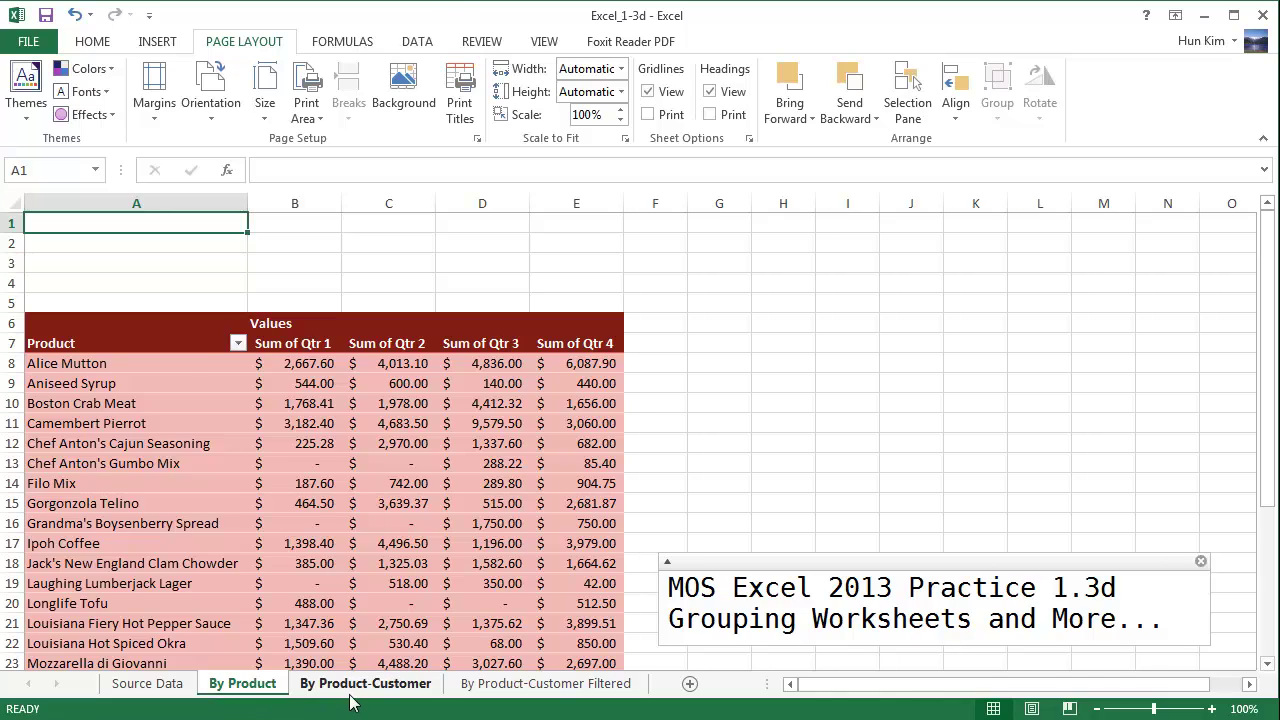
pyautogui.click(505, 684)
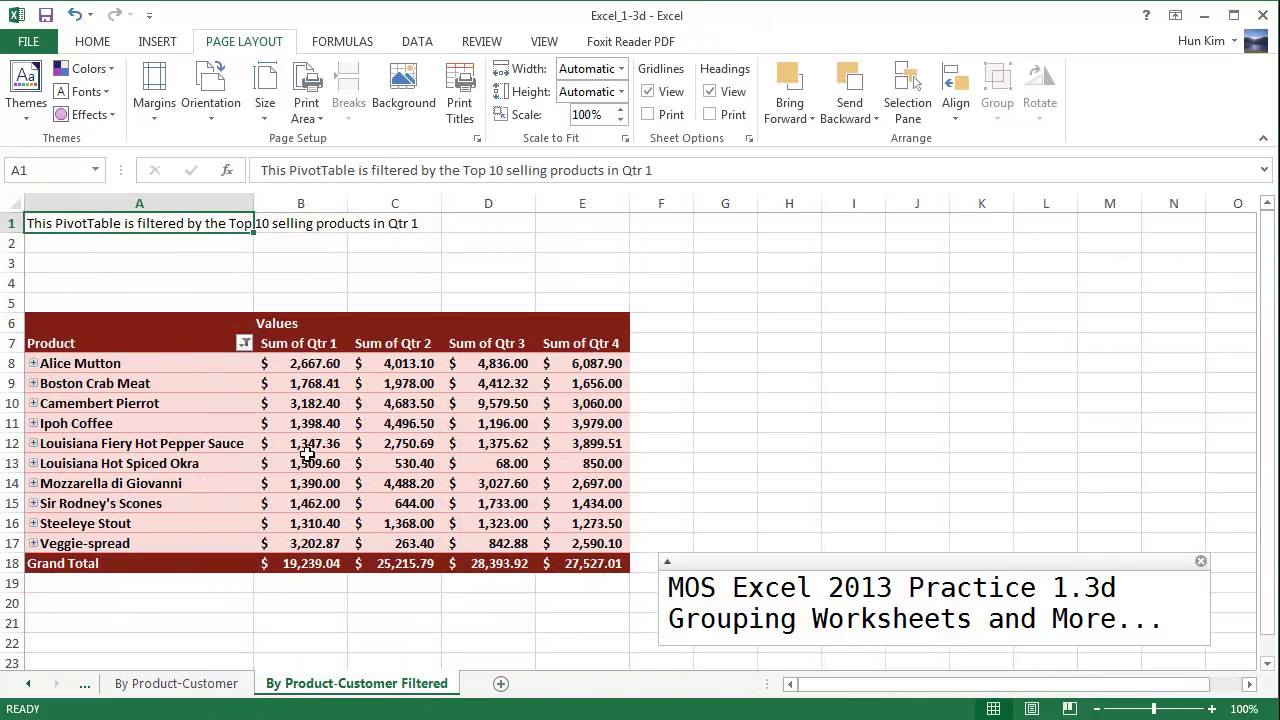
# Apply the Facet theme to the workbook, check it on the PivotTable sheets and close the floating note.
pyautogui.click(28, 100)
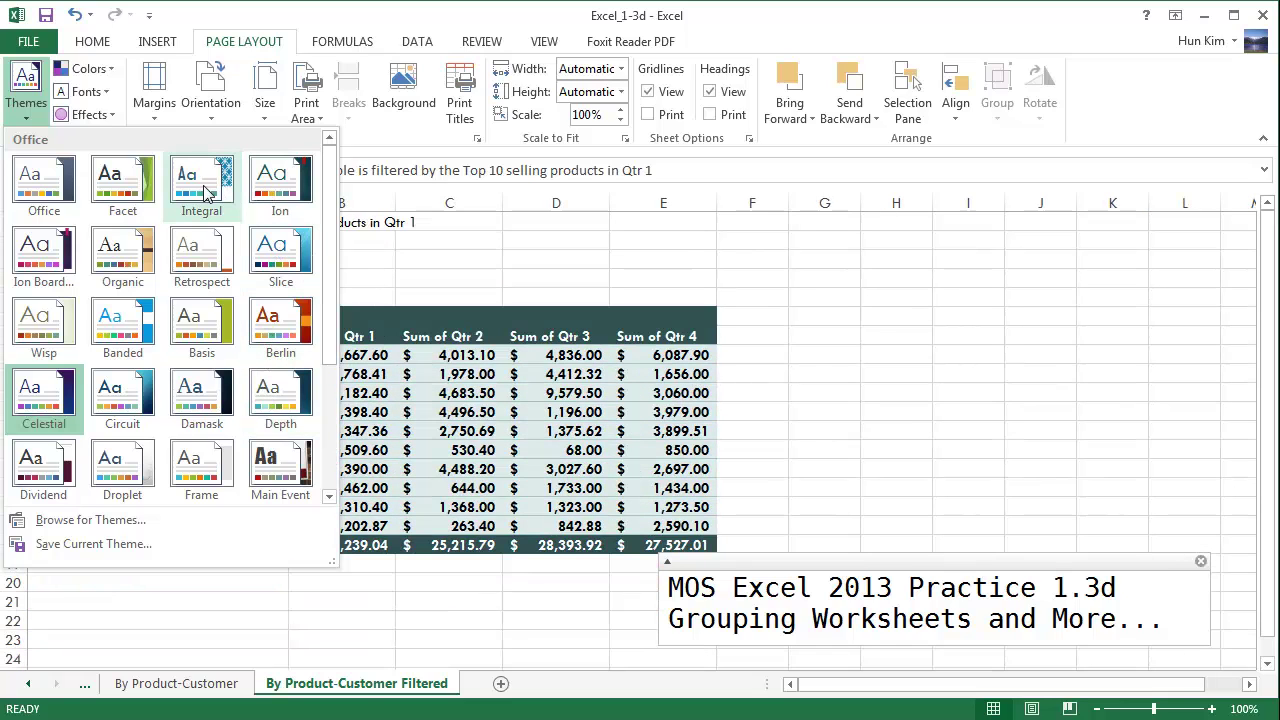
pyautogui.click(113, 193)
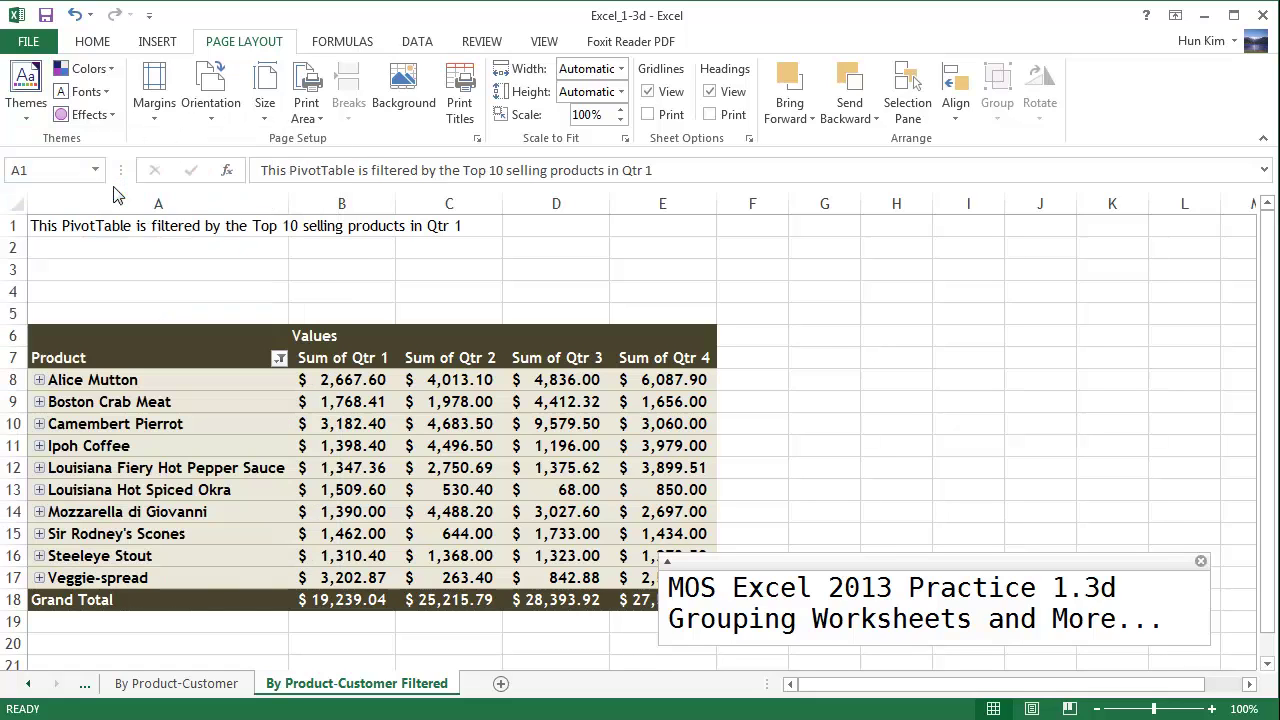
pyautogui.click(196, 684)
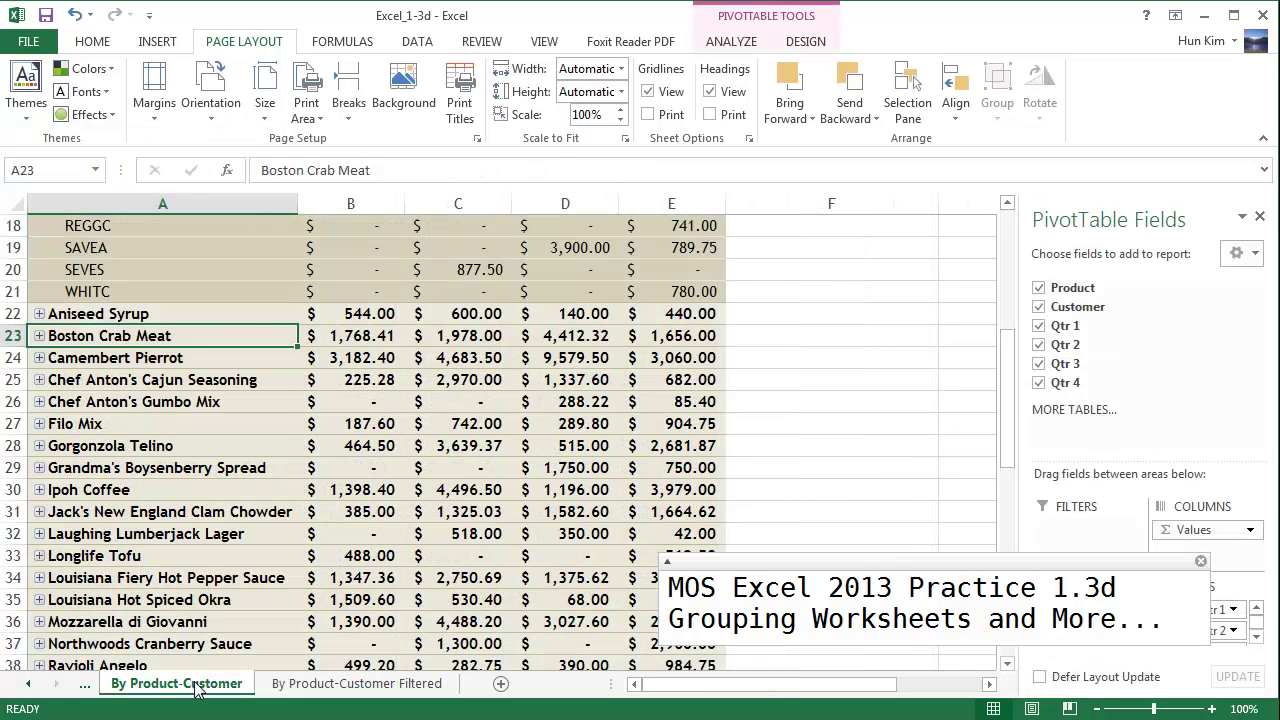
pyautogui.click(86, 684)
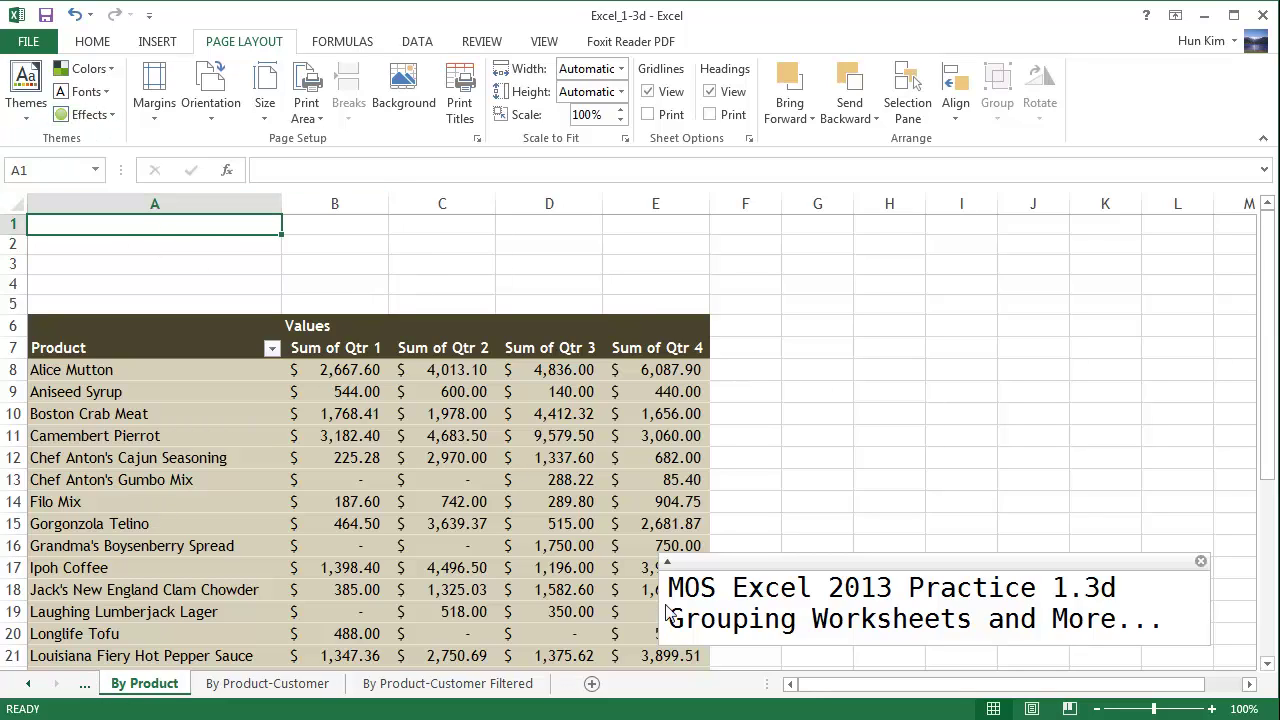
pyautogui.click(1201, 561)
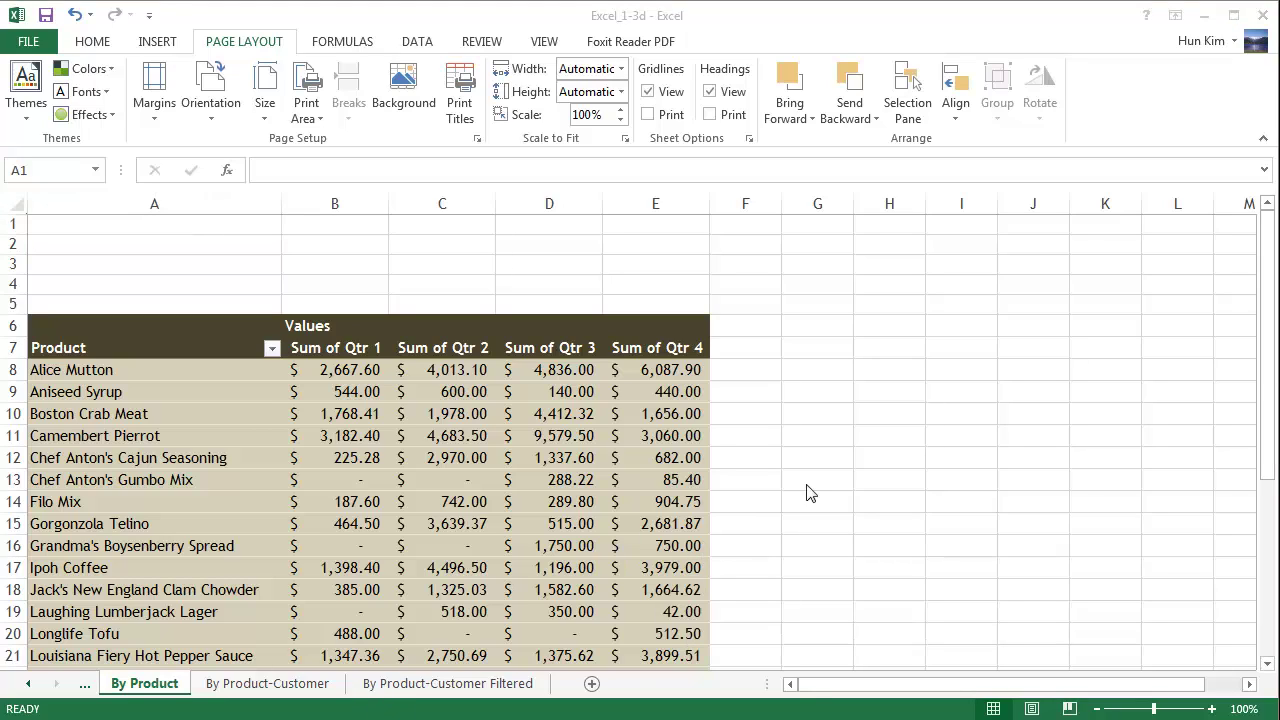
# Practise grouping Source Data with the nonadjacent or adjacent sheets By Product and By Product-Customer, removing each from the group again.
pyautogui.click(29, 686)
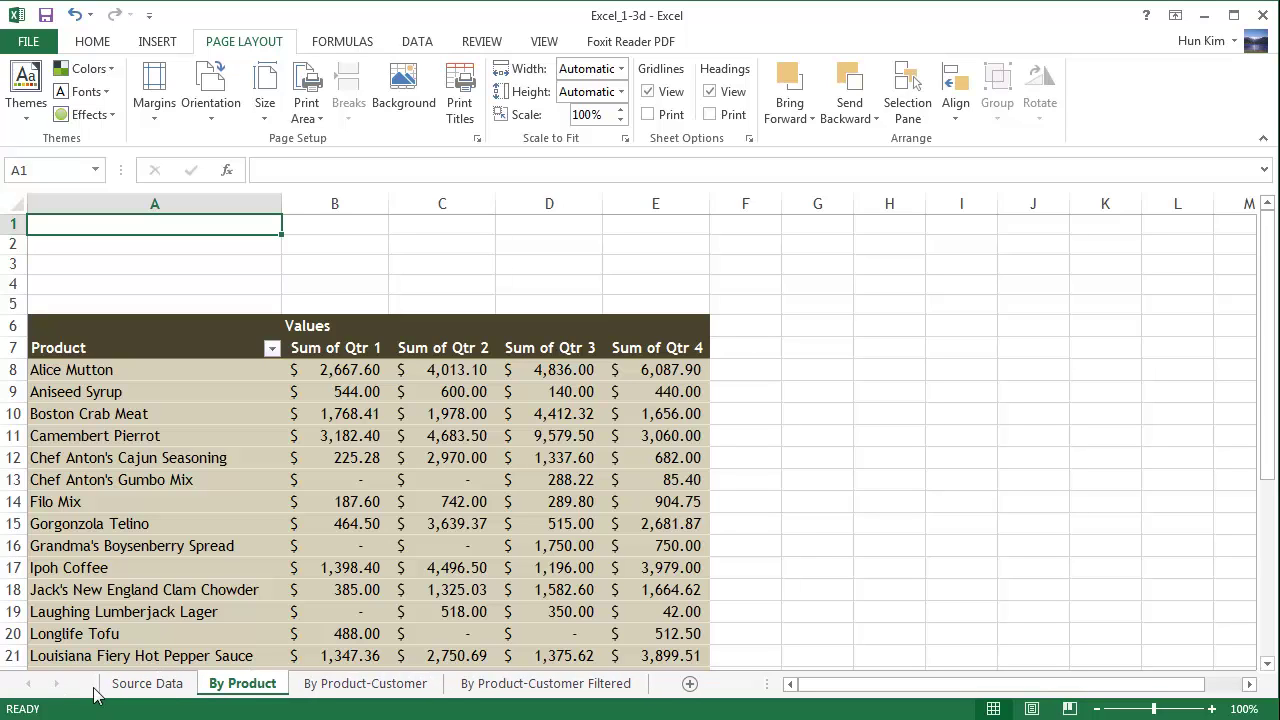
pyautogui.click(150, 686)
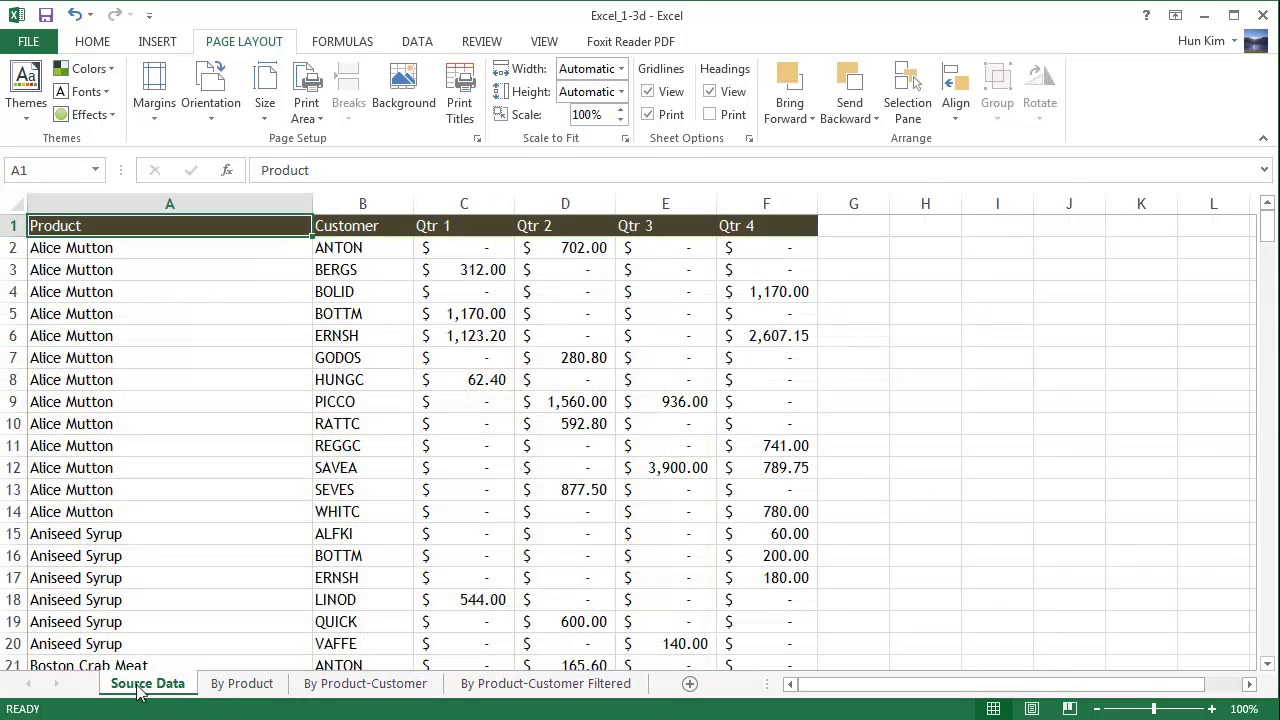
pyautogui.keyDown('ctrl'); pyautogui.click(241, 686); pyautogui.keyUp('ctrl')
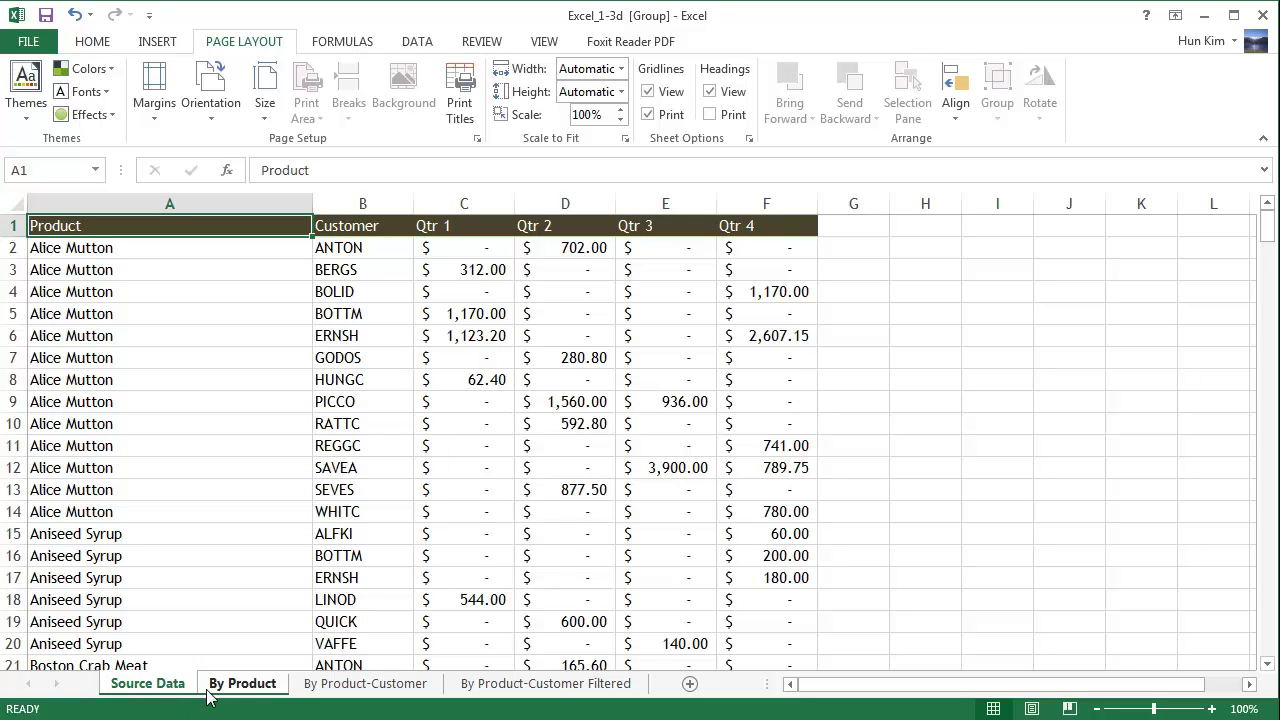
pyautogui.keyDown('ctrl'); pyautogui.click(242, 688); pyautogui.keyUp('ctrl')
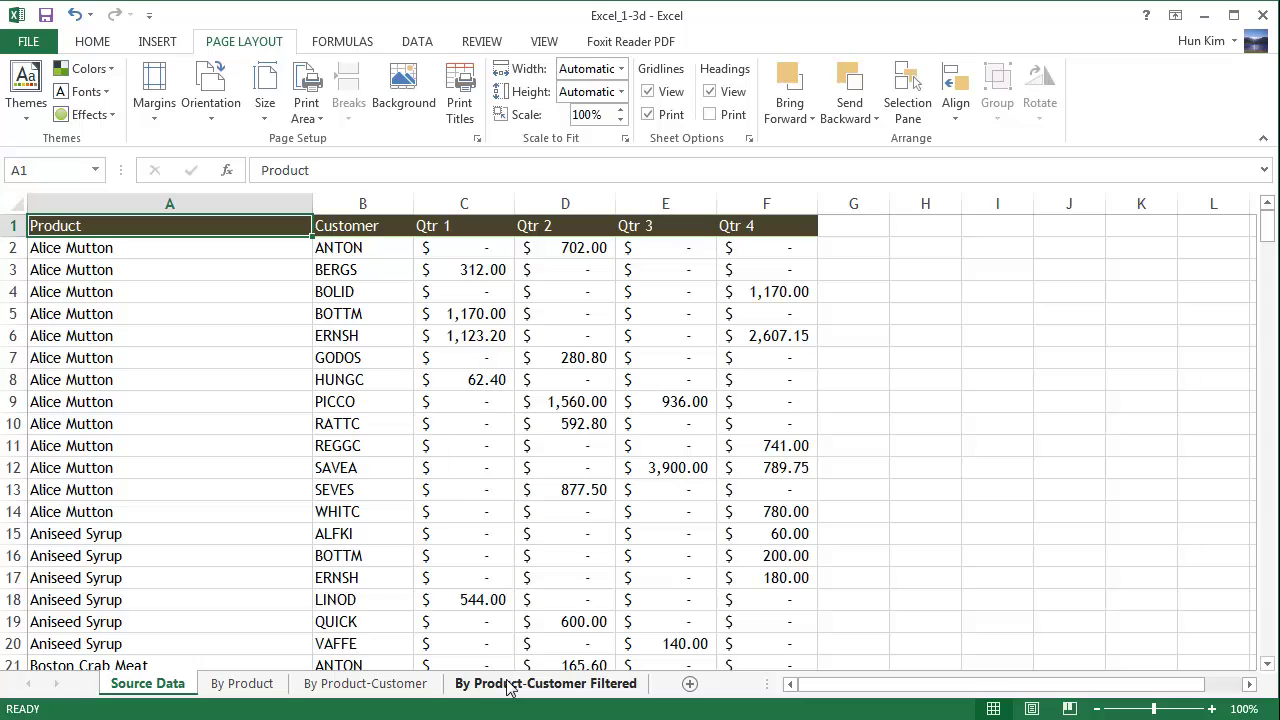
pyautogui.keyDown('ctrl'); pyautogui.click(362, 686); pyautogui.keyUp('ctrl')
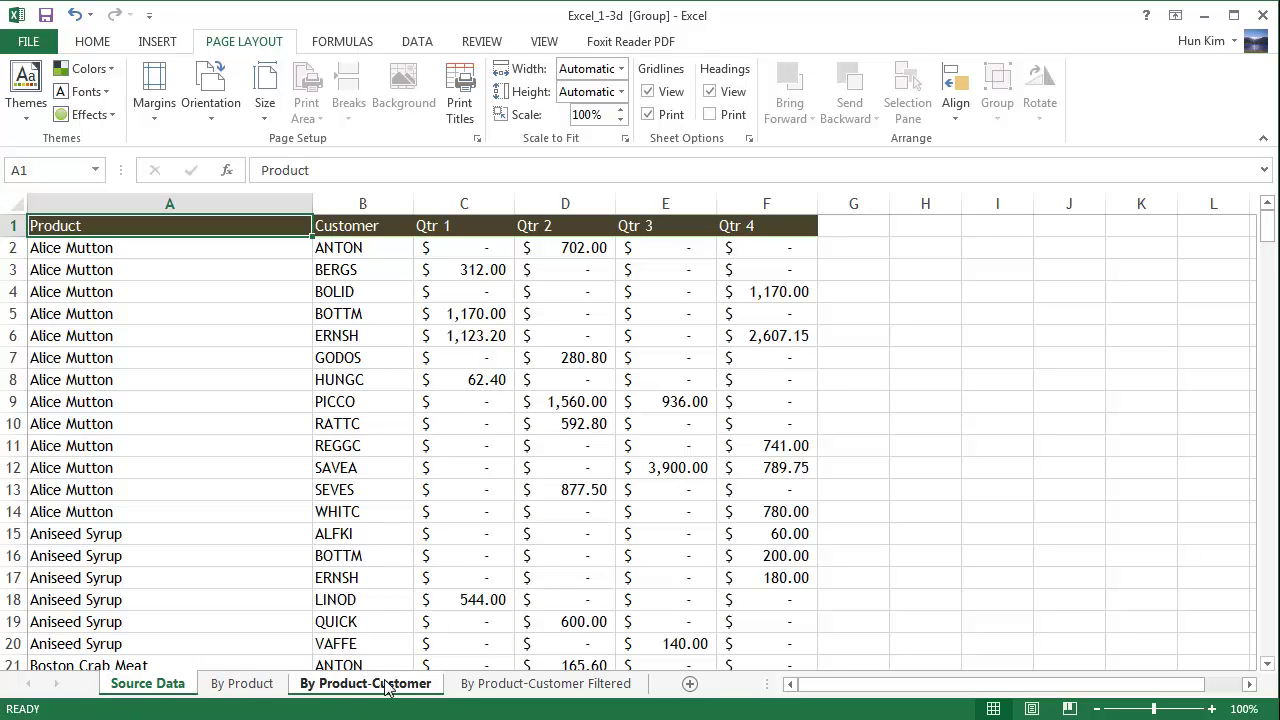
pyautogui.keyDown('ctrl'); pyautogui.click(231, 686); pyautogui.keyUp('ctrl')
# Group the consecutive worksheets from By Product through By Product-Customer Filtered.
pyautogui.click(248, 686)
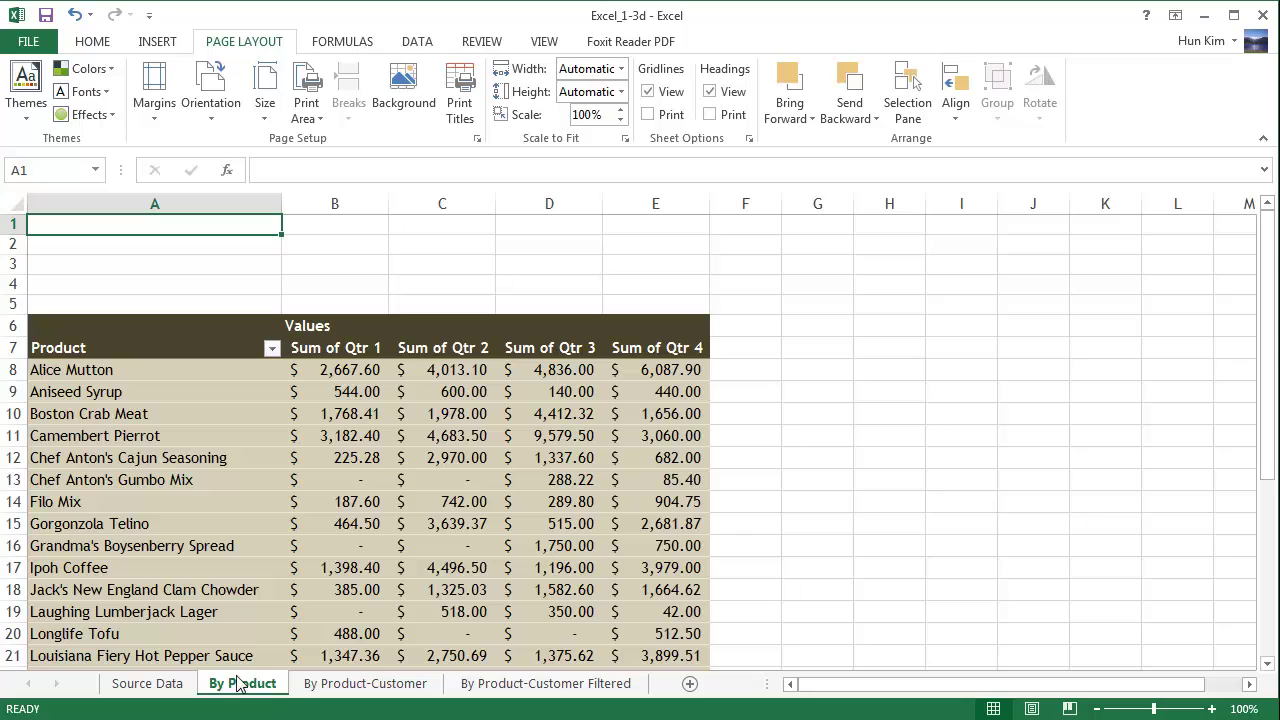
pyautogui.keyDown('shift'); pyautogui.click(536, 688); pyautogui.keyUp('shift')
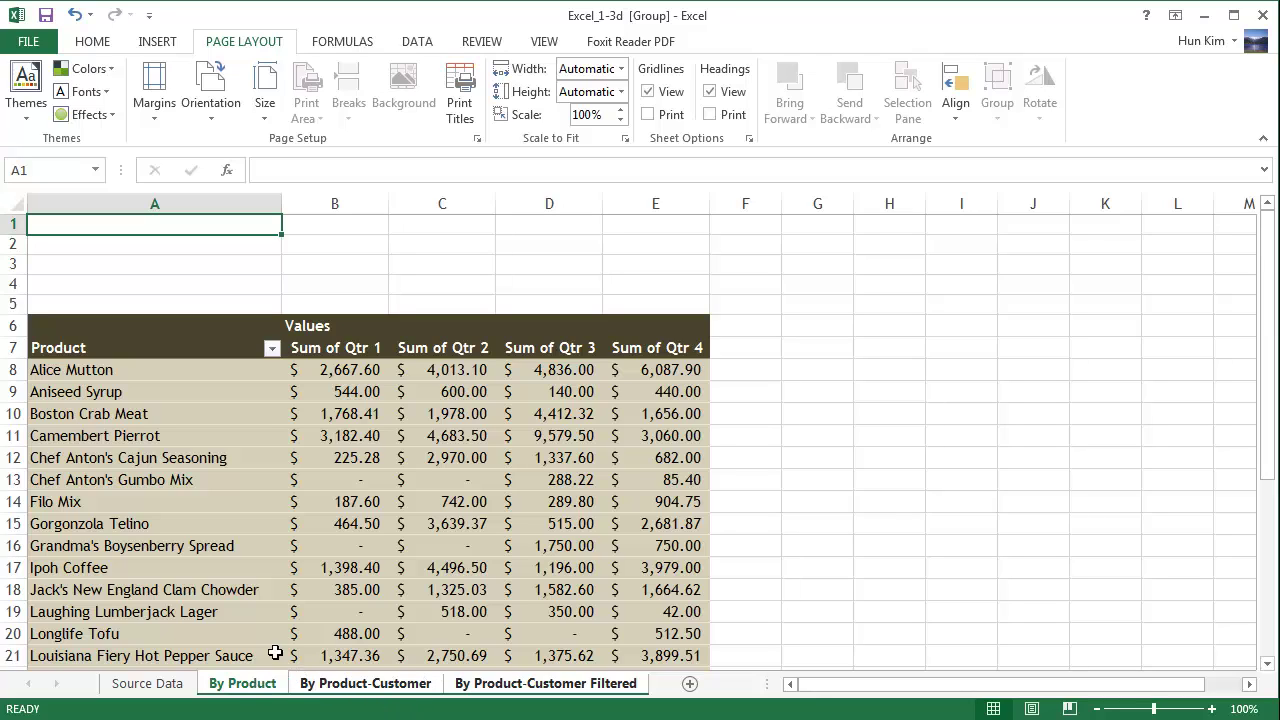
pyautogui.click(181, 659)
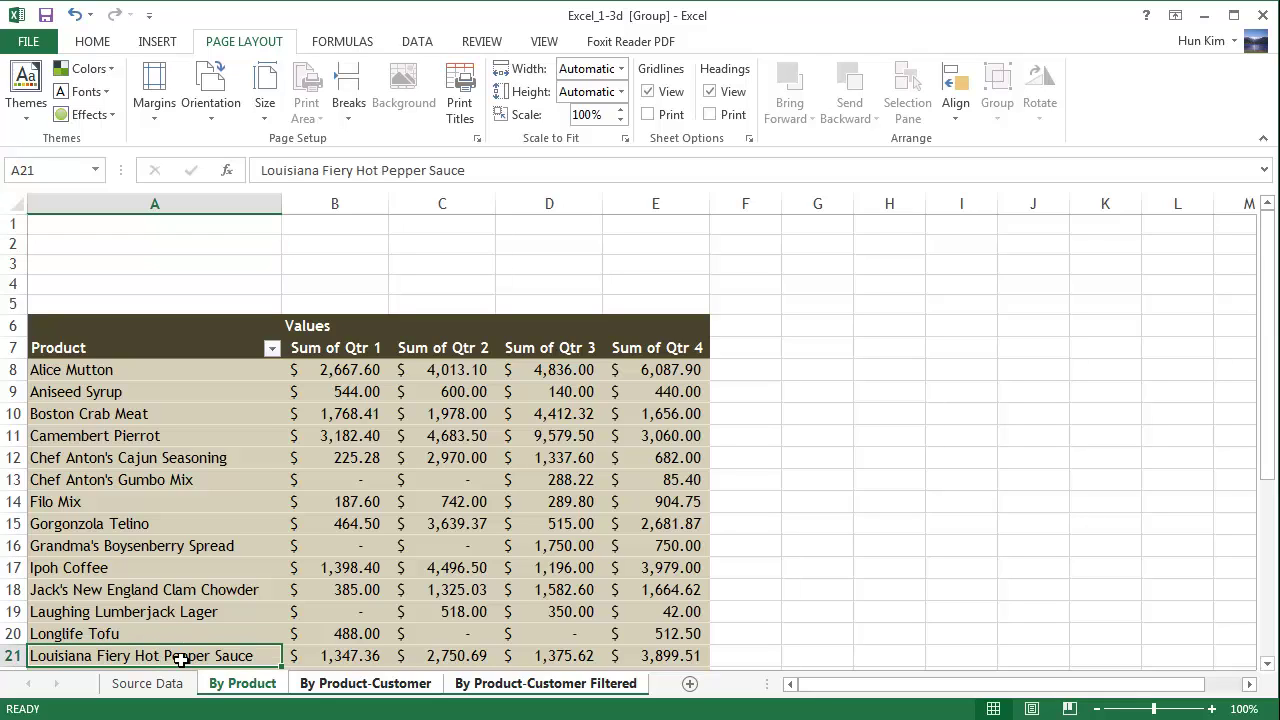
# Group only Source Data with By Product, enter GROUPING WORKSHEETS in cell A1, and check the entry on both sheets.
pyautogui.click(135, 686)
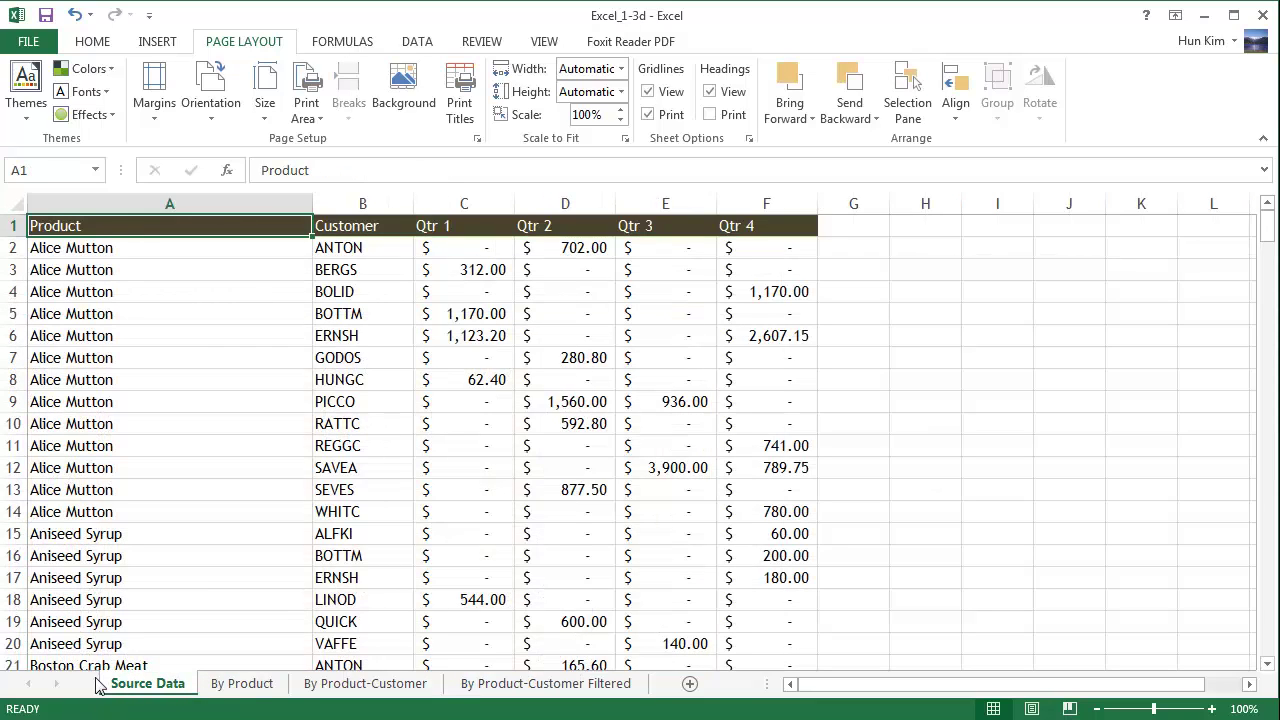
pyautogui.keyDown('ctrl'); pyautogui.click(266, 688); pyautogui.keyUp('ctrl')
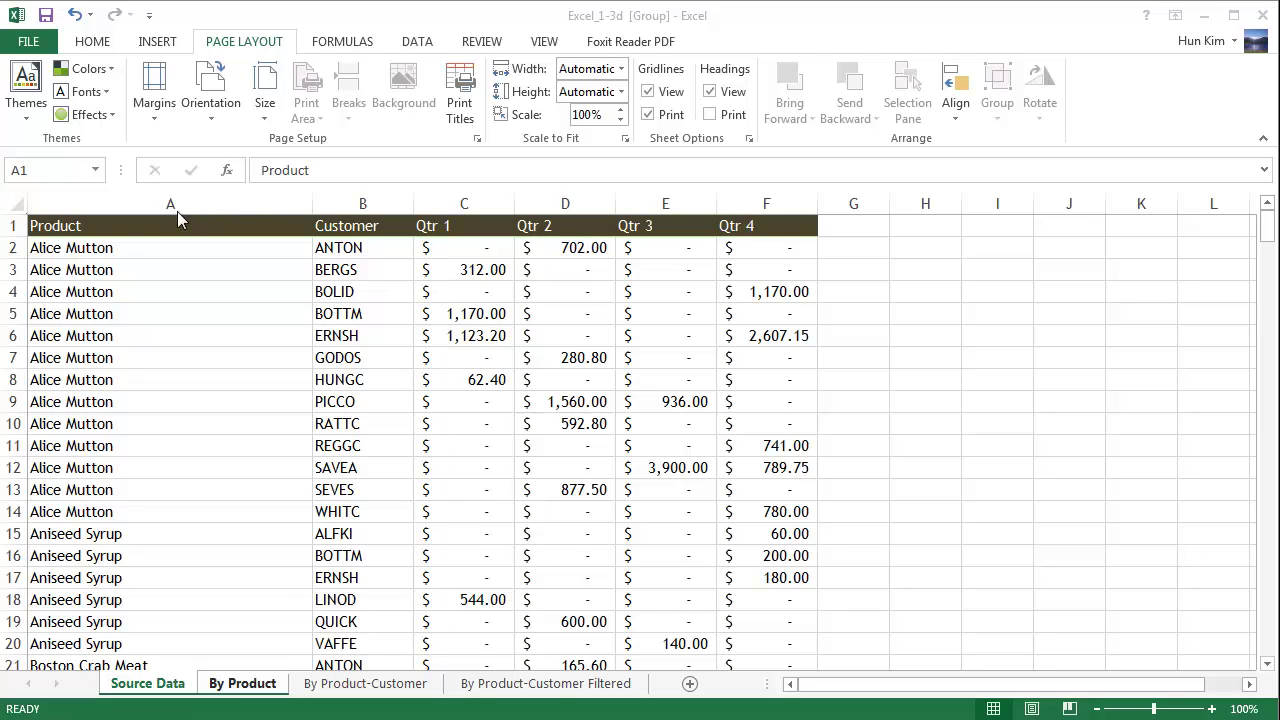
pyautogui.click(154, 228)
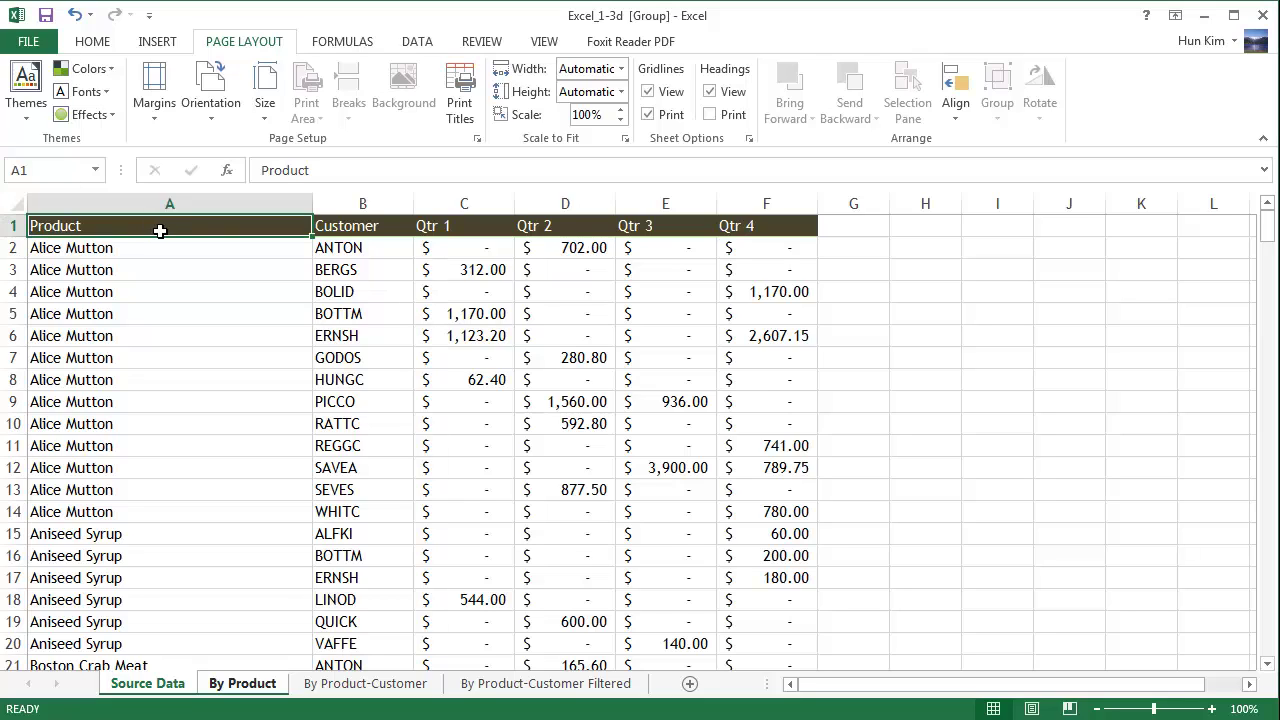
pyautogui.write('Gorgonzola Telino')
pyautogui.write('ROUP')
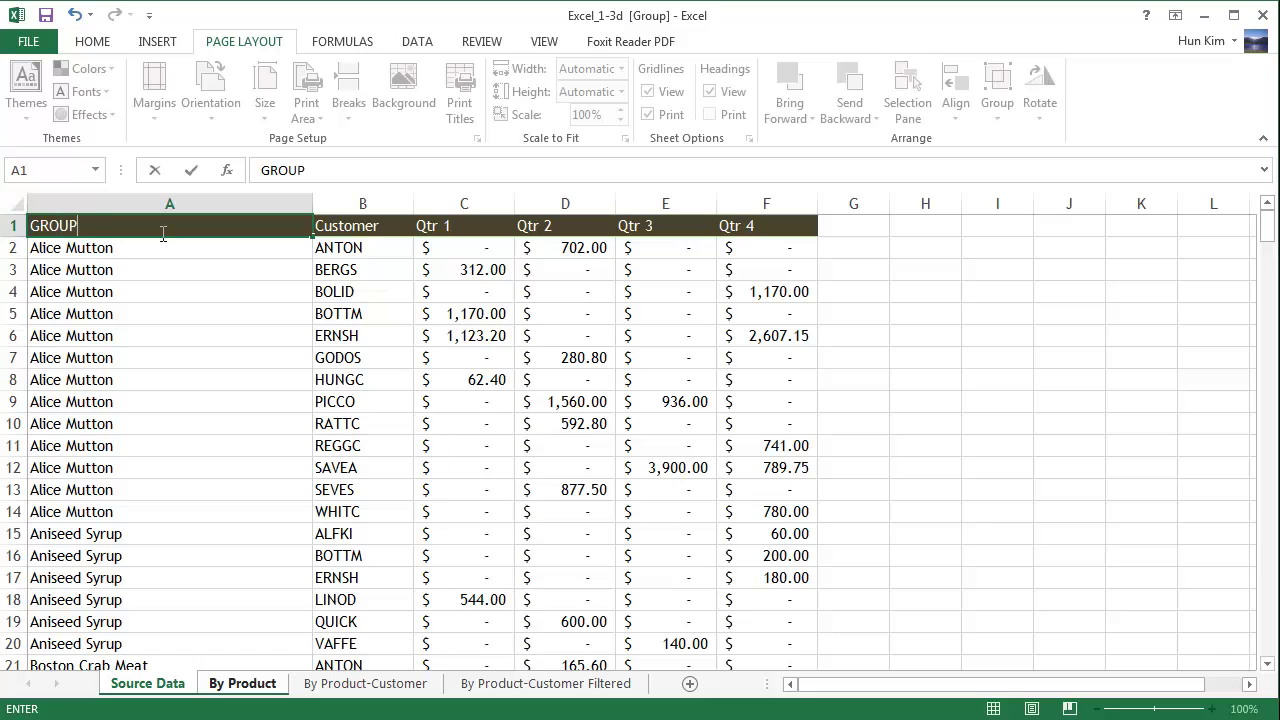
pyautogui.write('ING WORKSHEETS')
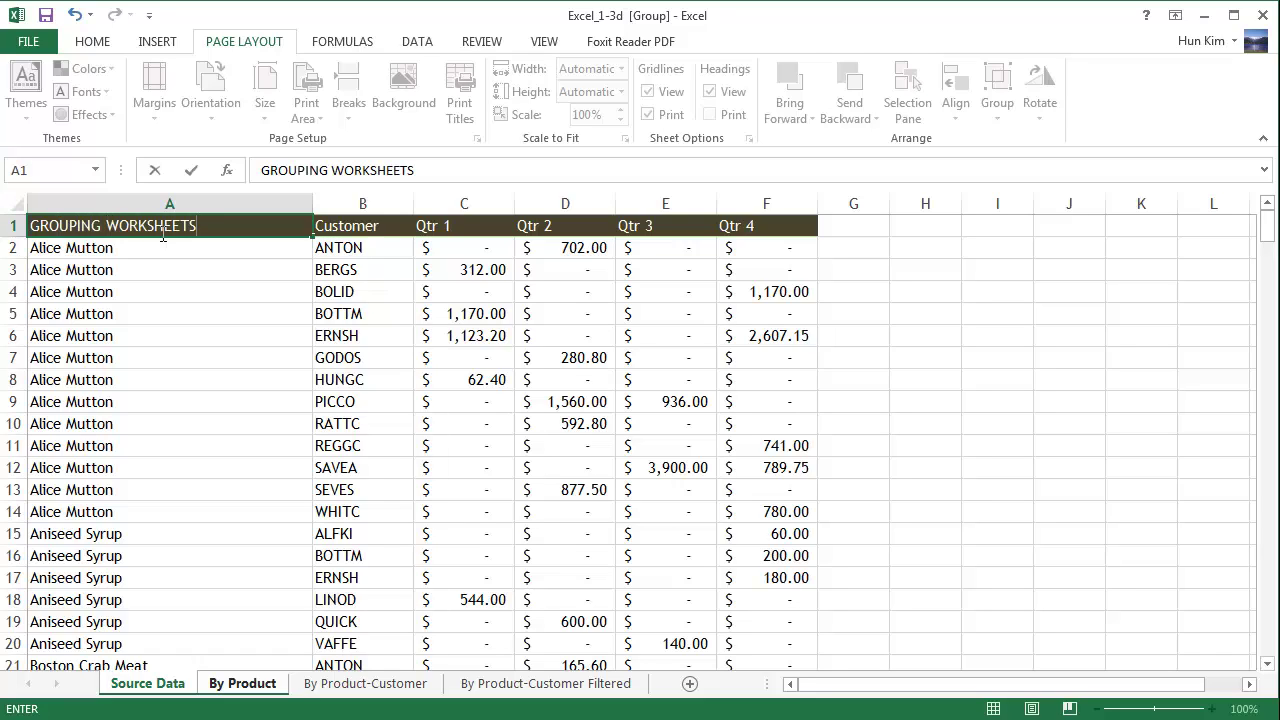
pyautogui.press('Return')
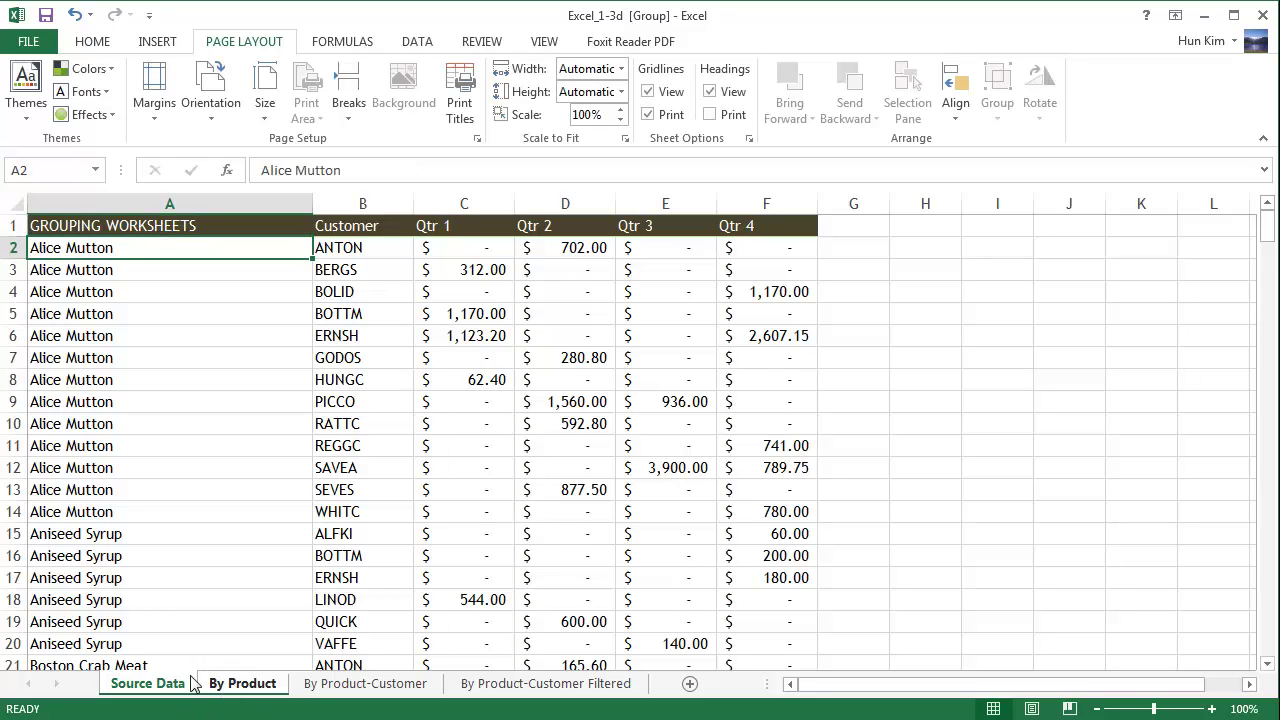
pyautogui.click(240, 688)
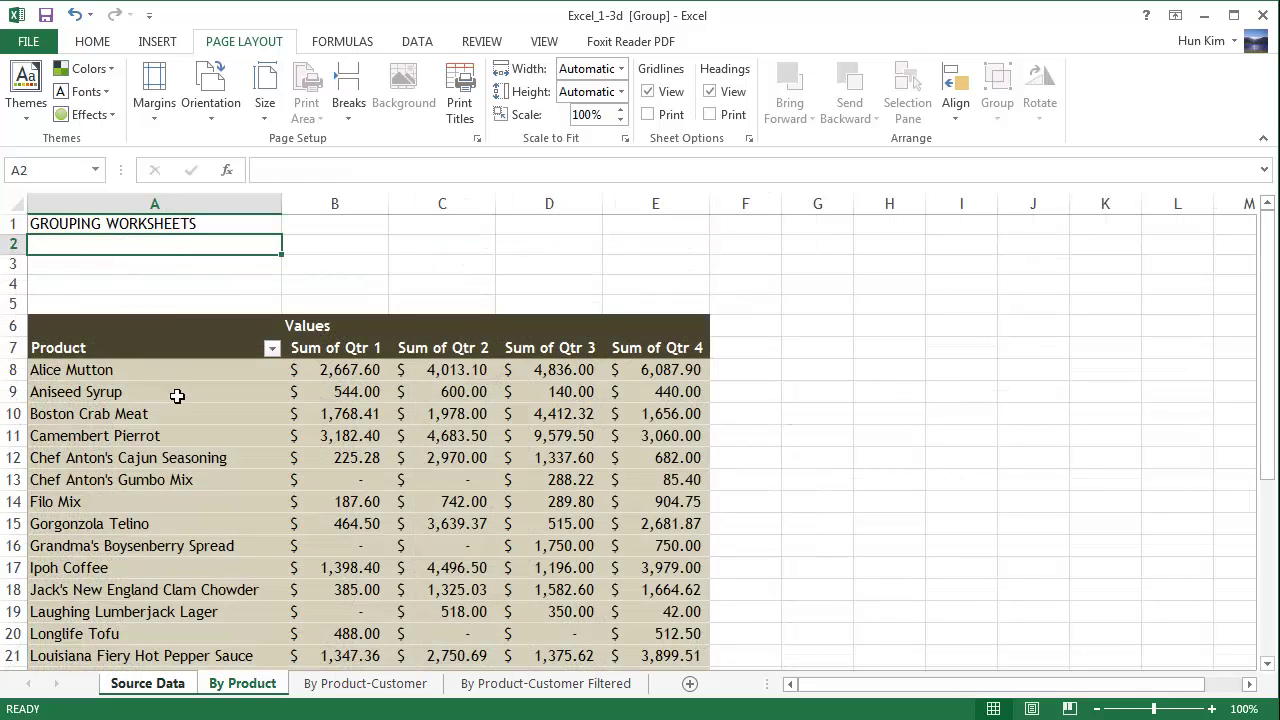
pyautogui.click(168, 688)
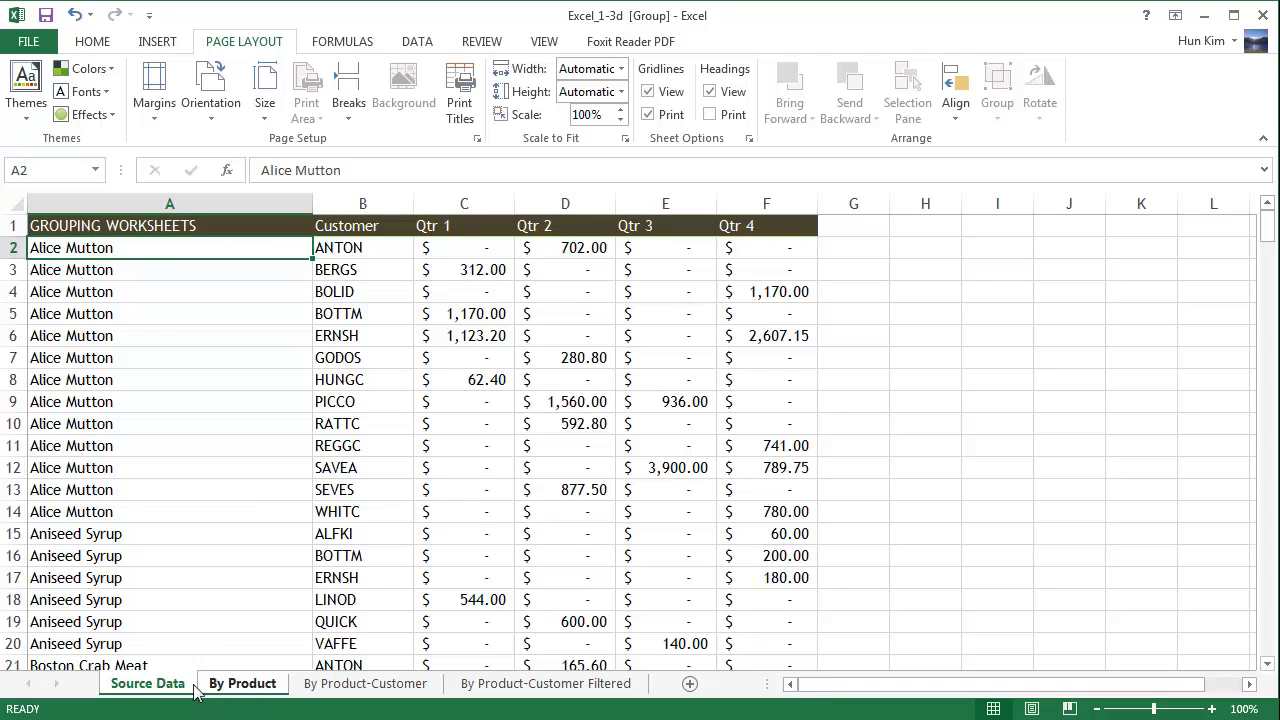
# Set the cell A1 title on the grouped sheets to Comic Sans MS at size 30.
pyautogui.click(139, 228)
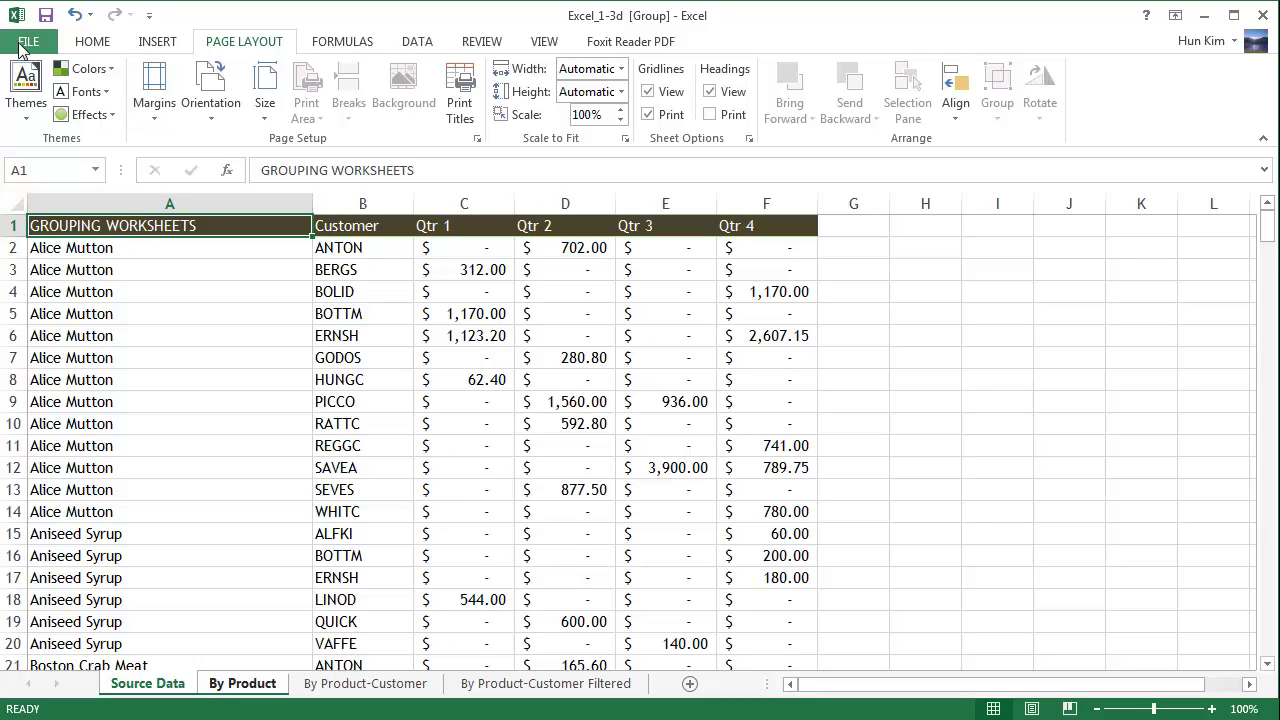
pyautogui.rightClick(98, 228)
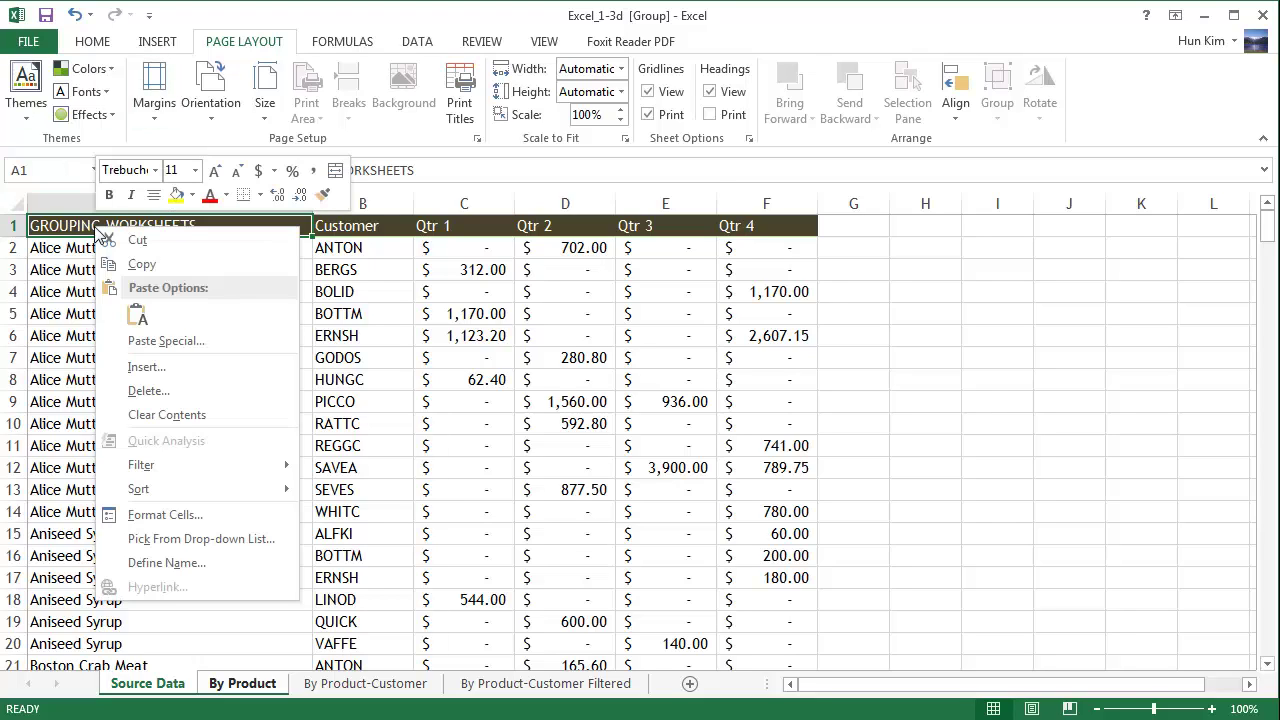
pyautogui.click(137, 172)
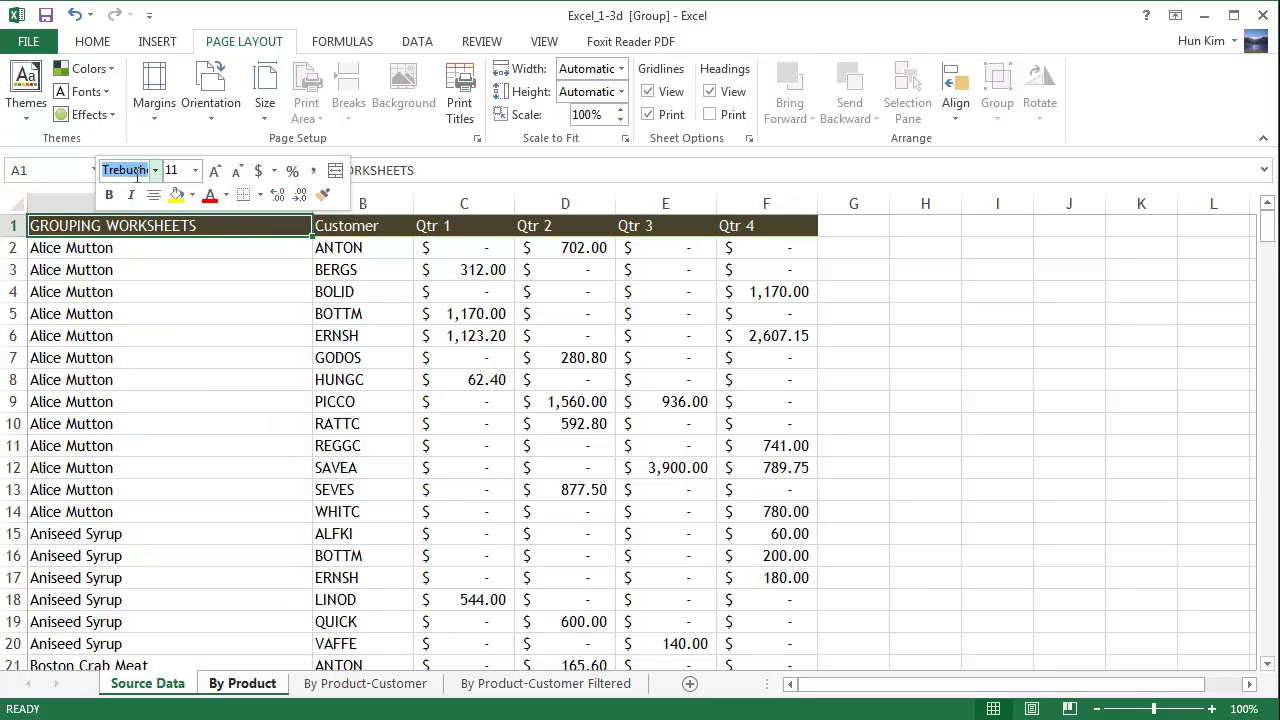
pyautogui.write('Comic Sans MS')
pyautogui.press('Return')
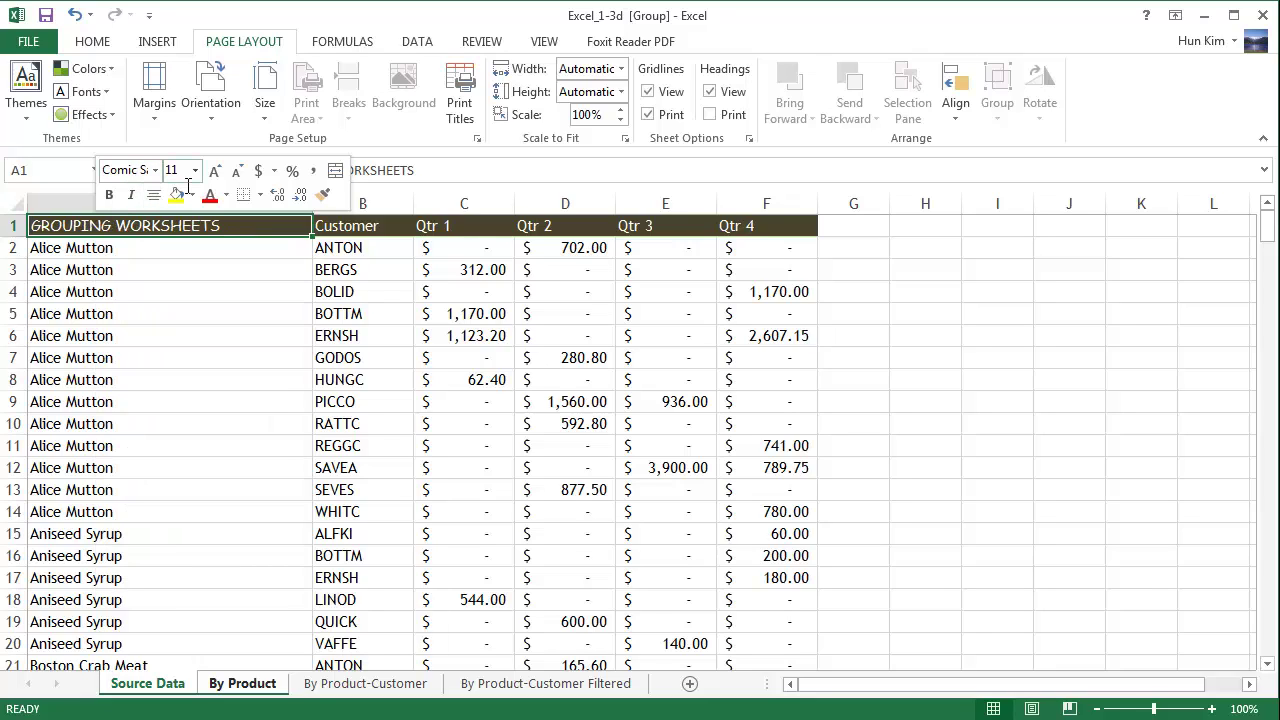
pyautogui.click(182, 171)
pyautogui.press('Return')
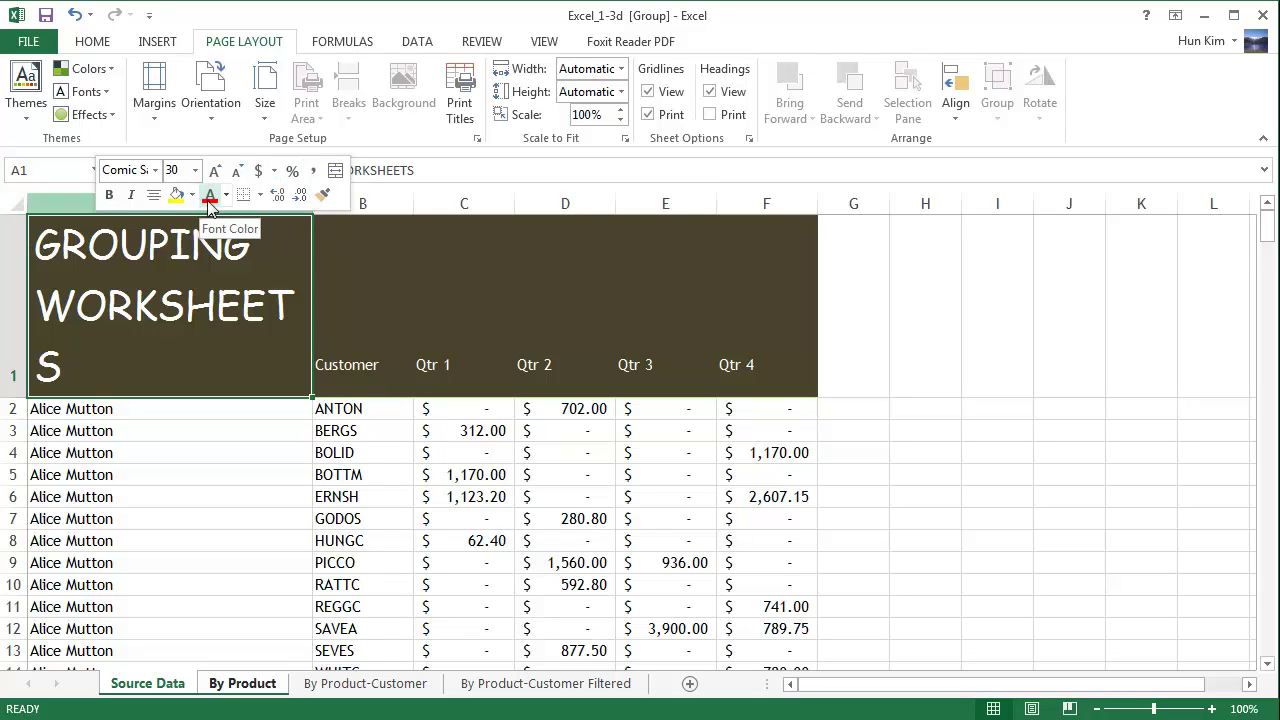
# Give cell A1 a yellow fill and make its title text blue, bold and italic.
pyautogui.click(176, 194)
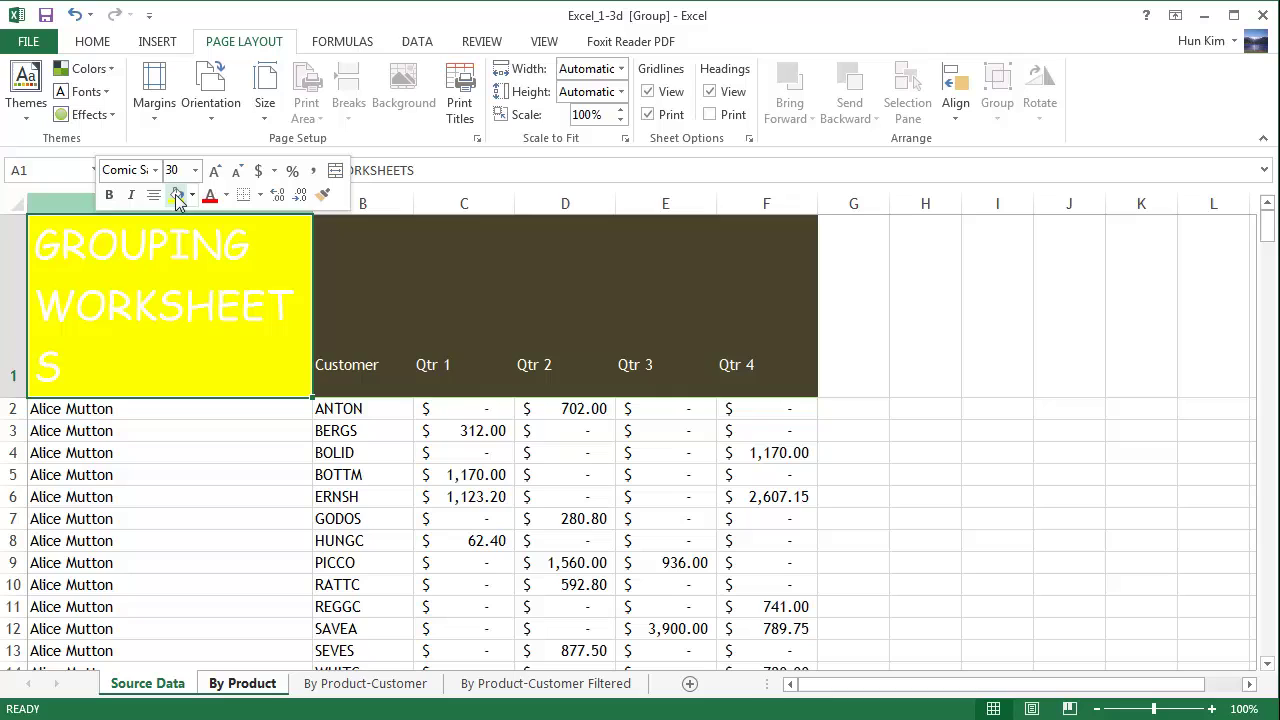
pyautogui.click(227, 196)
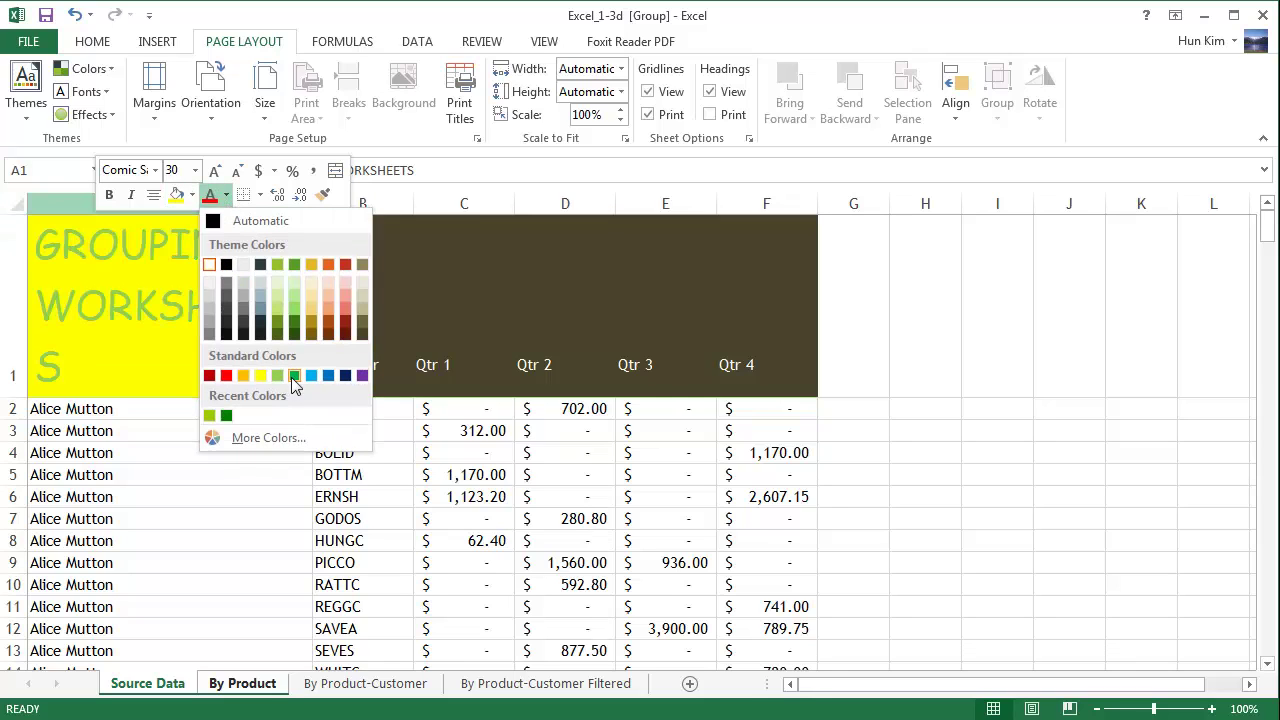
pyautogui.click(336, 376)
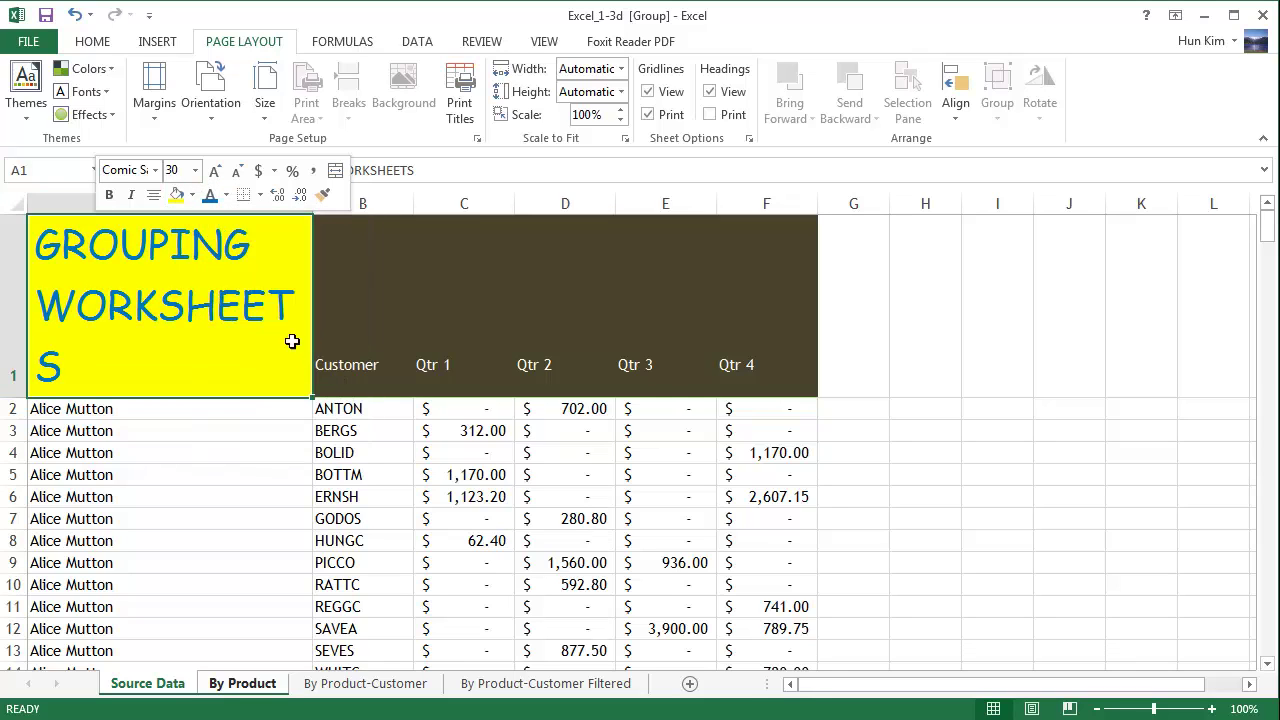
pyautogui.click(112, 196)
pyautogui.click(130, 195)
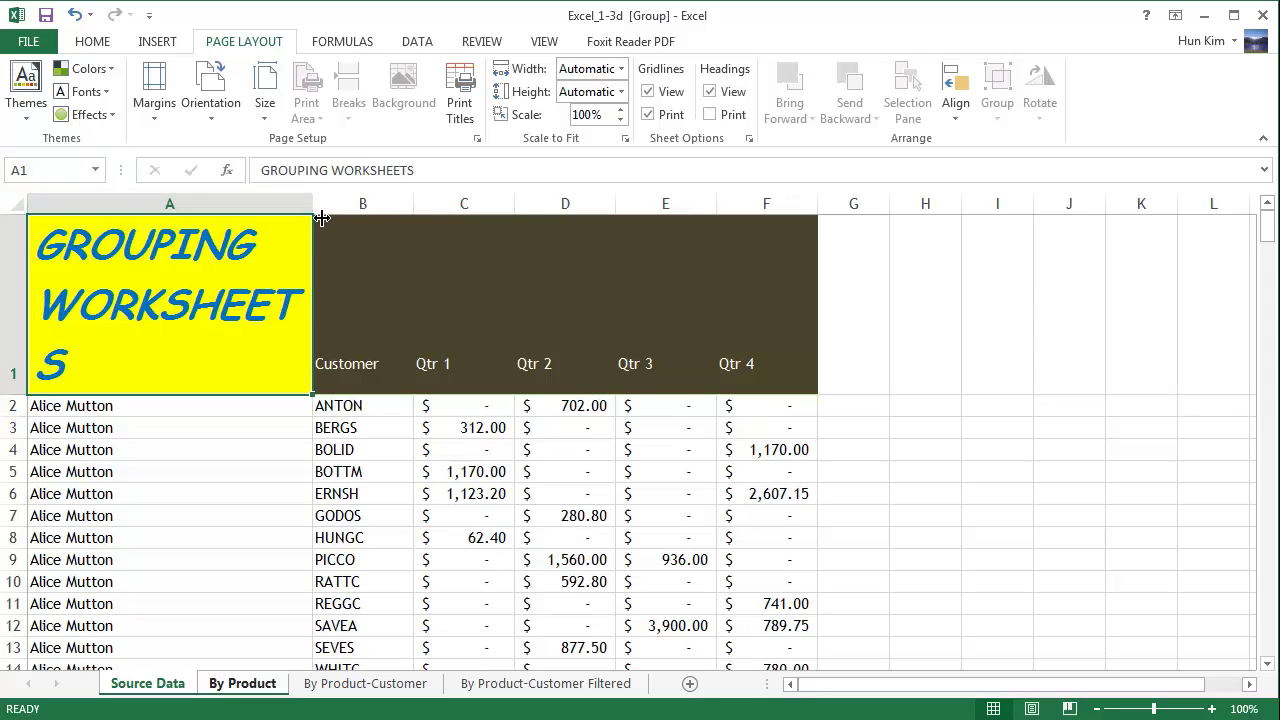
# Widen column A until WORKSHEETS fits on one line, and centre the A1 title vertically and horizontally.
pyautogui.moveTo(314, 210); pyautogui.dragTo(382, 212)
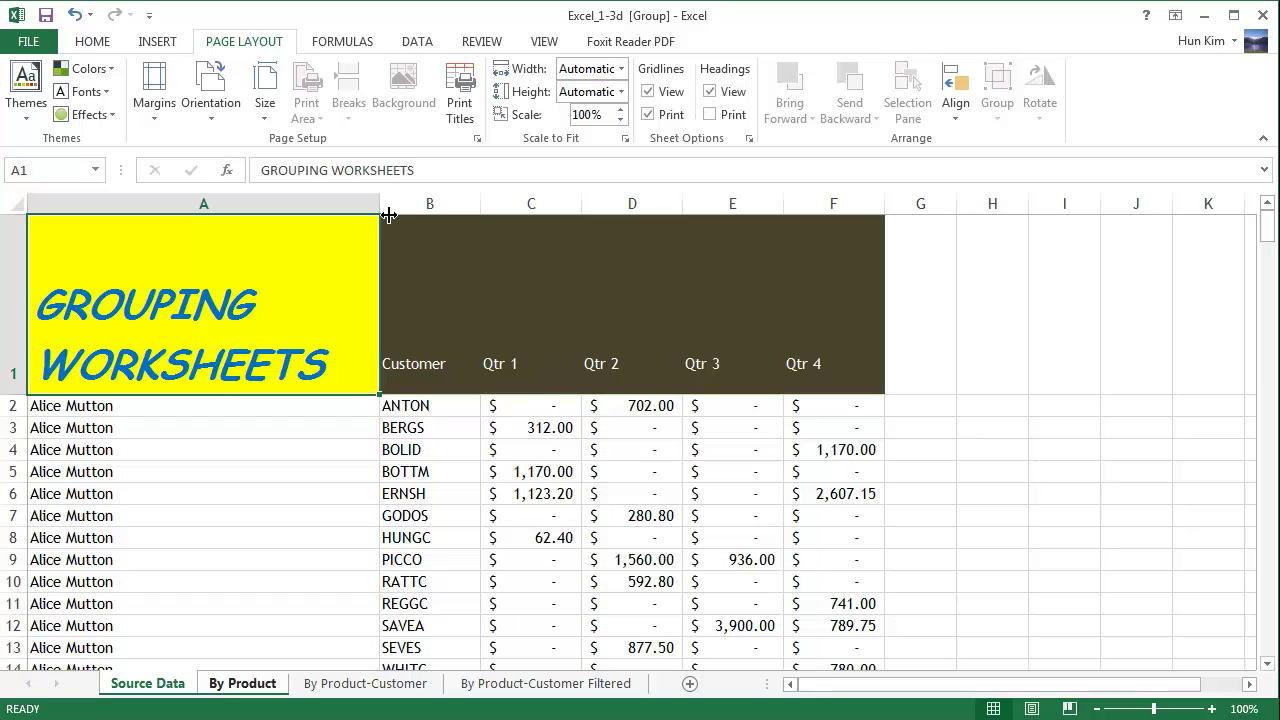
pyautogui.click(92, 44)
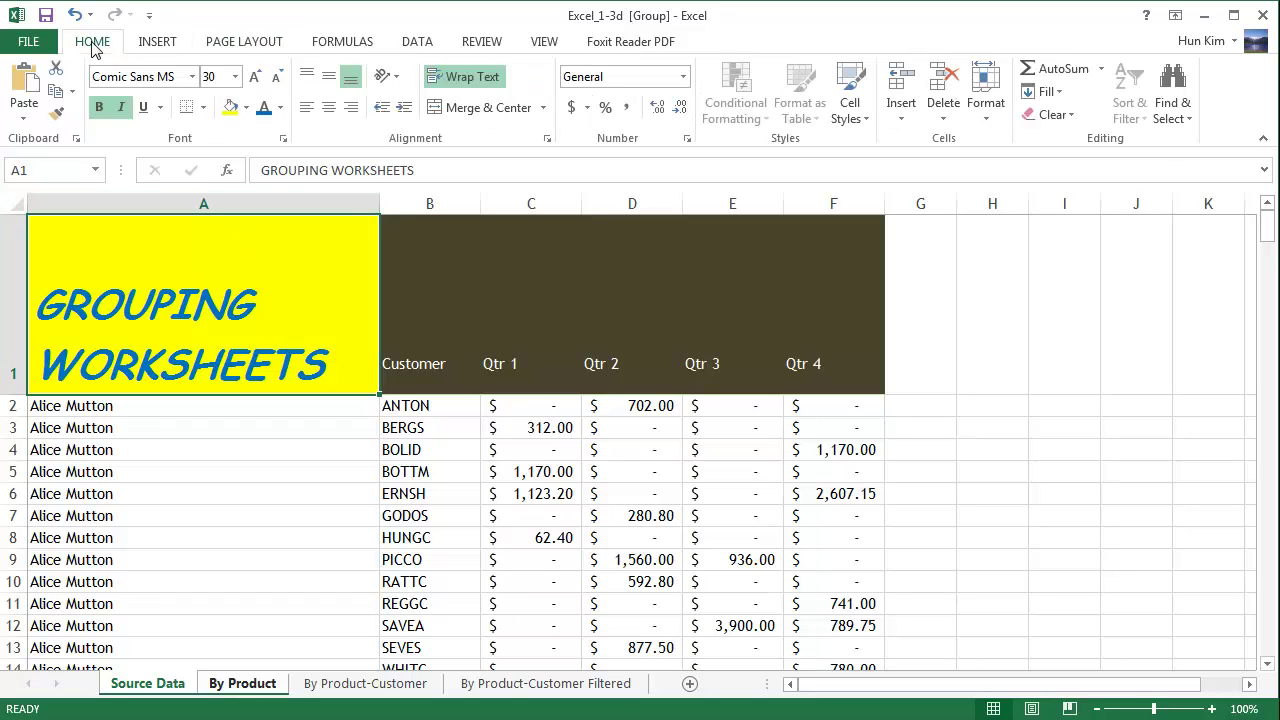
pyautogui.click(330, 77)
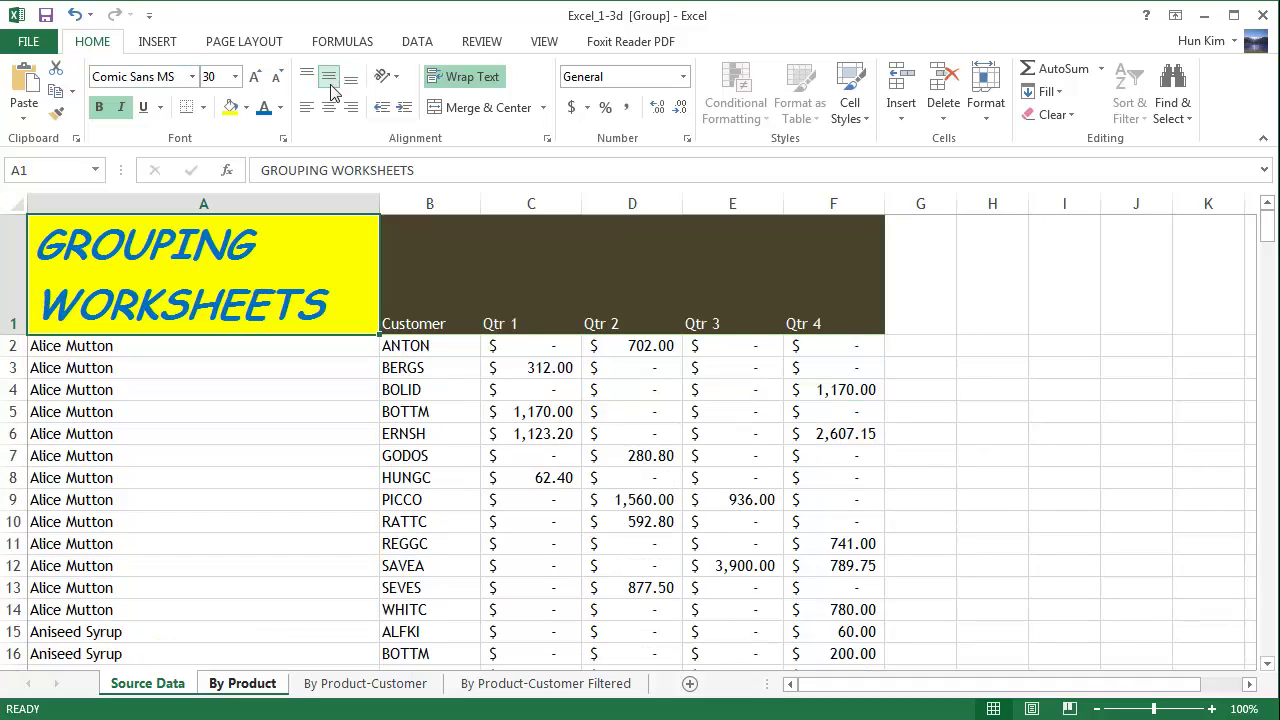
pyautogui.click(329, 107)
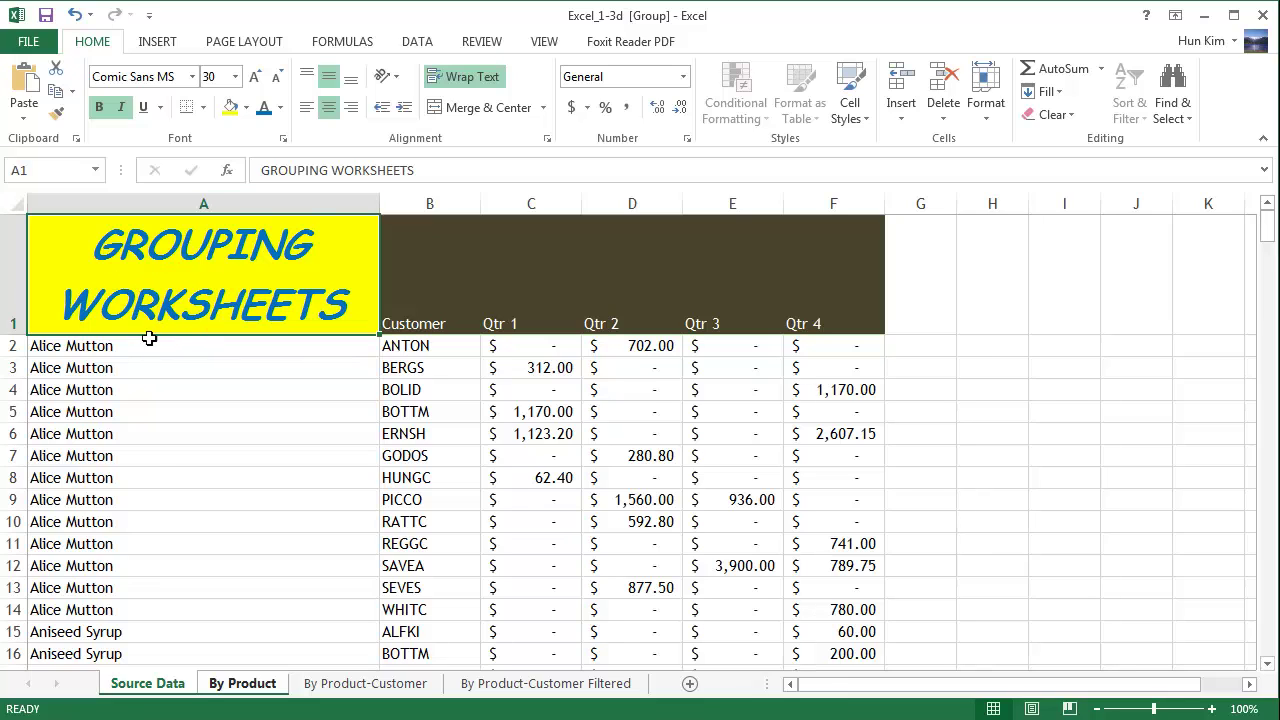
# View the formatted title on By Product, briefly adding By Product-Customer to the group and removing it again.
pyautogui.click(234, 685)
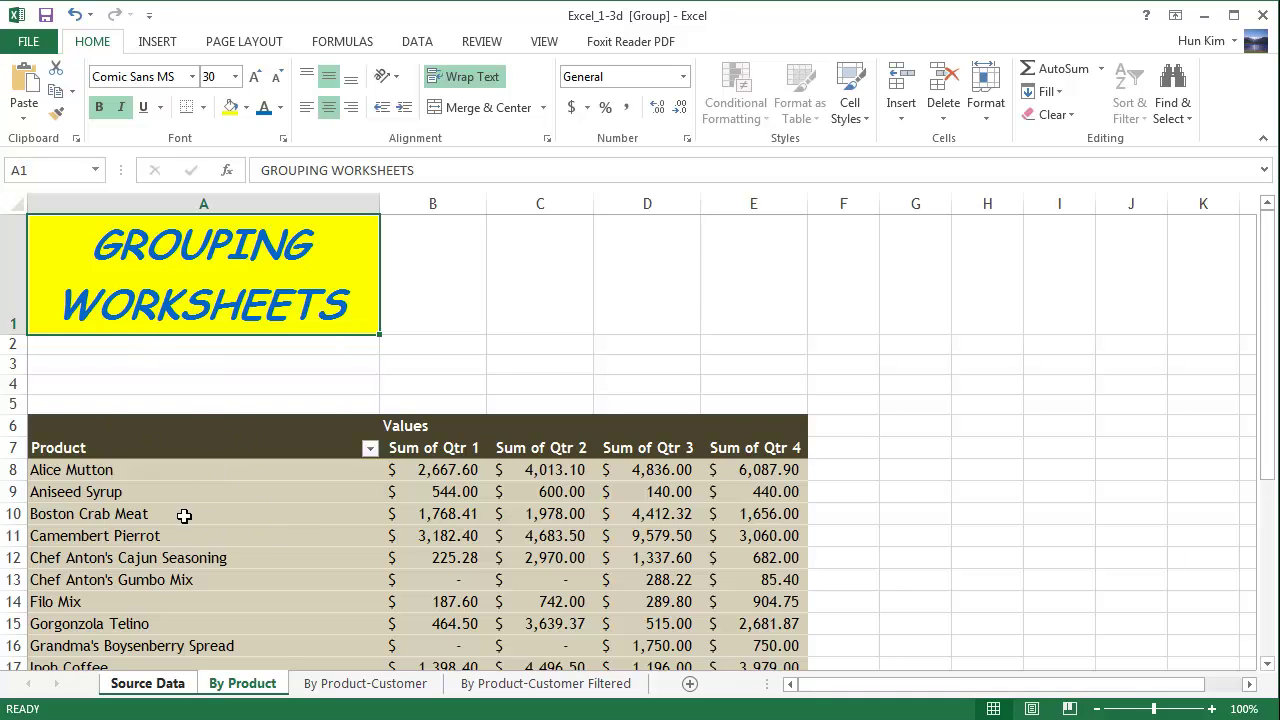
pyautogui.keyDown('ctrl'); pyautogui.click(295, 686); pyautogui.keyUp('ctrl')
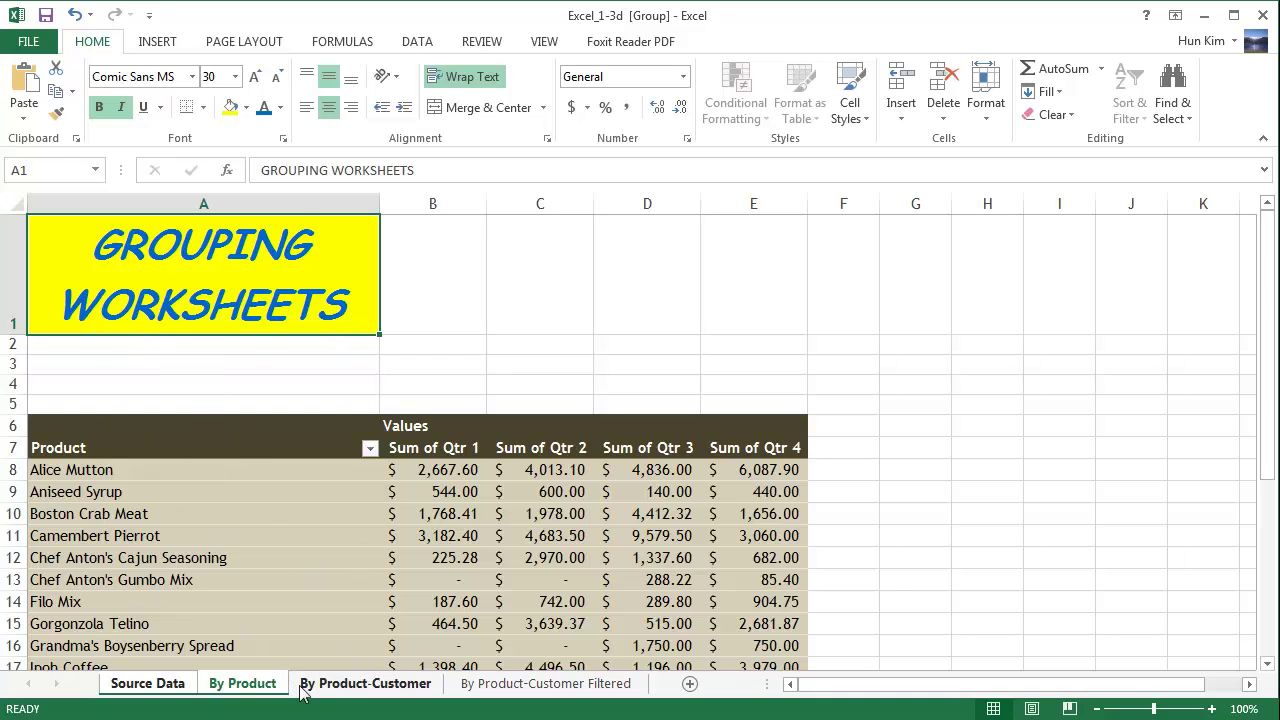
pyautogui.keyDown('ctrl'); pyautogui.click(301, 688); pyautogui.keyUp('ctrl')
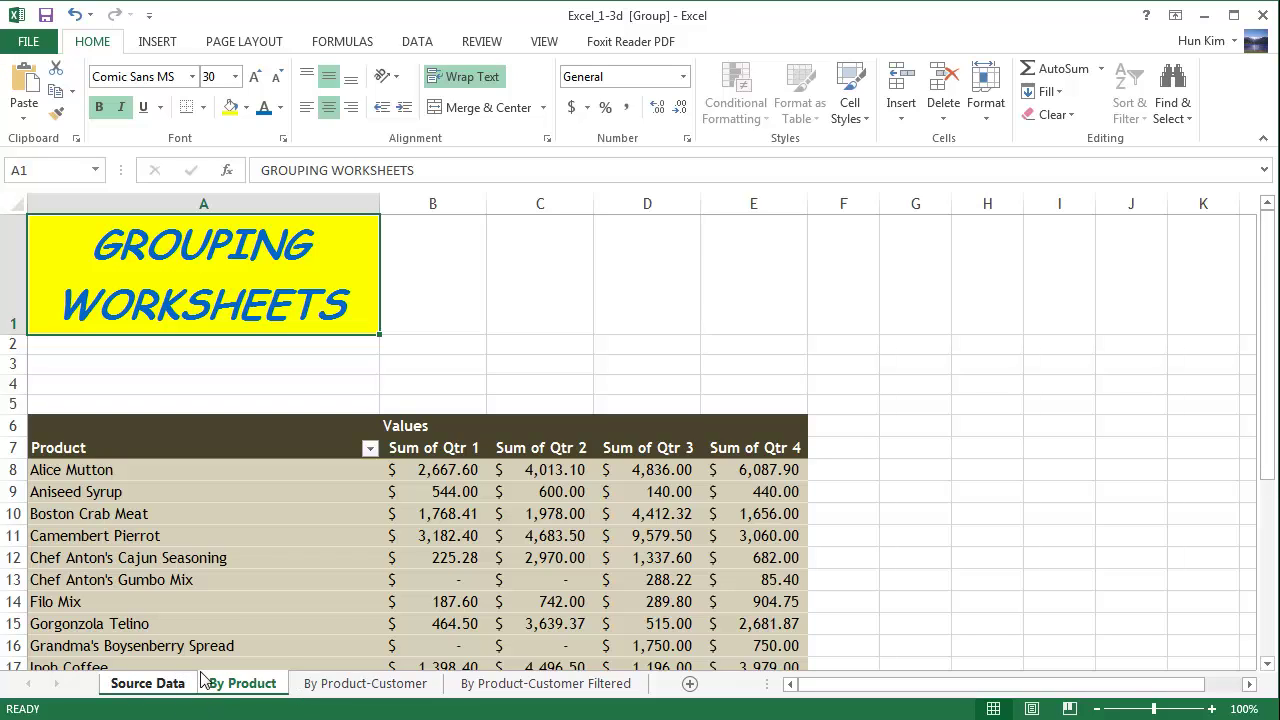
# Enter the formula =2+3 in cell B1 of the grouped sheets and check it on Source Data and By Product.
pyautogui.click(433, 297)
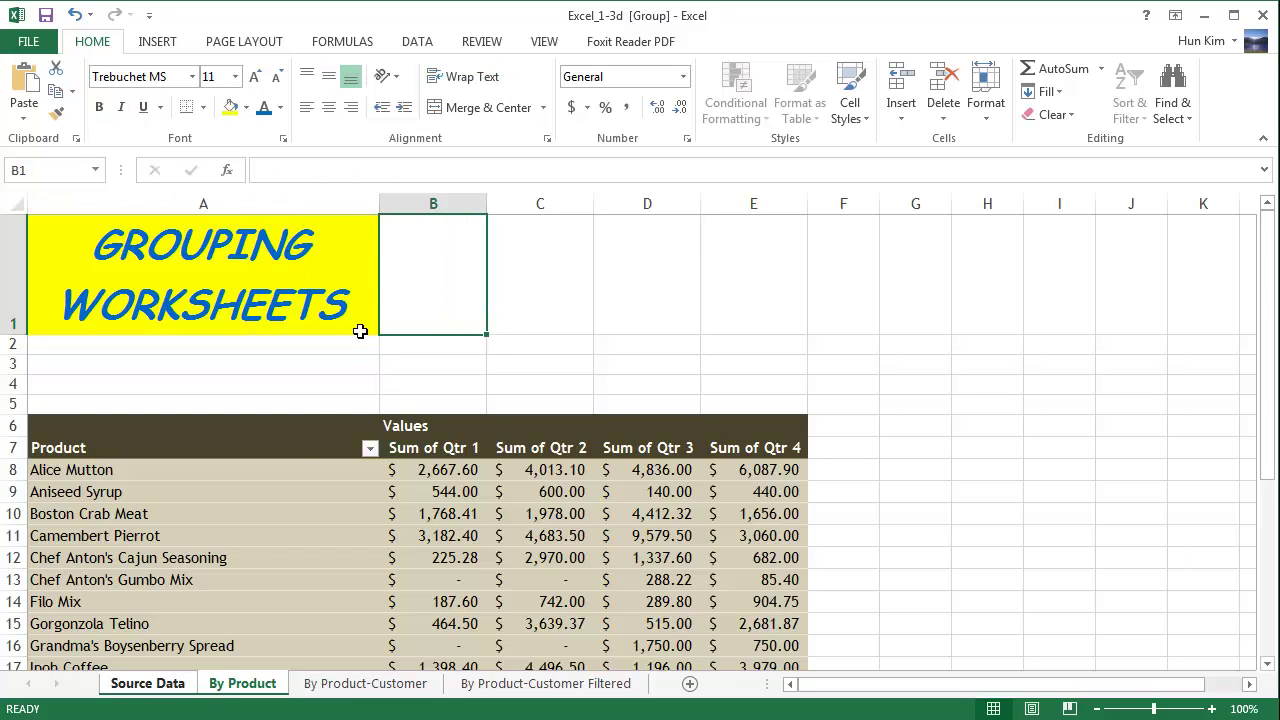
pyautogui.write('=')
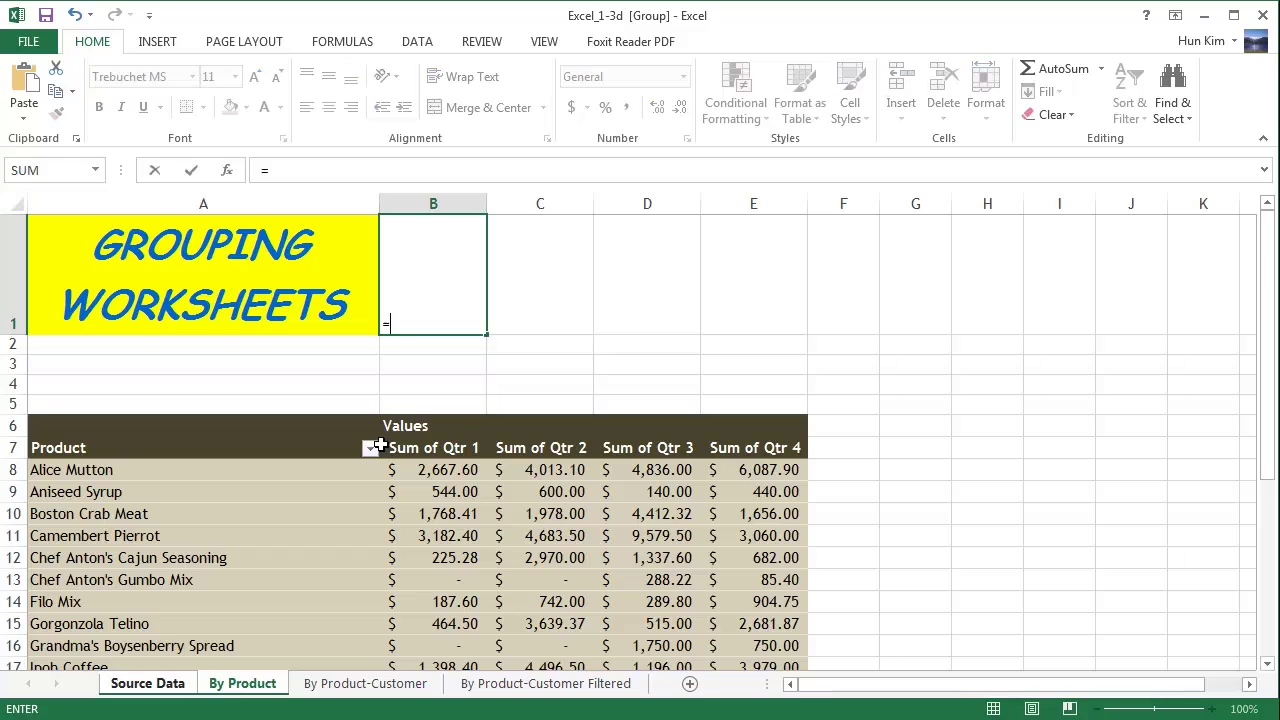
pyautogui.write('2+3')
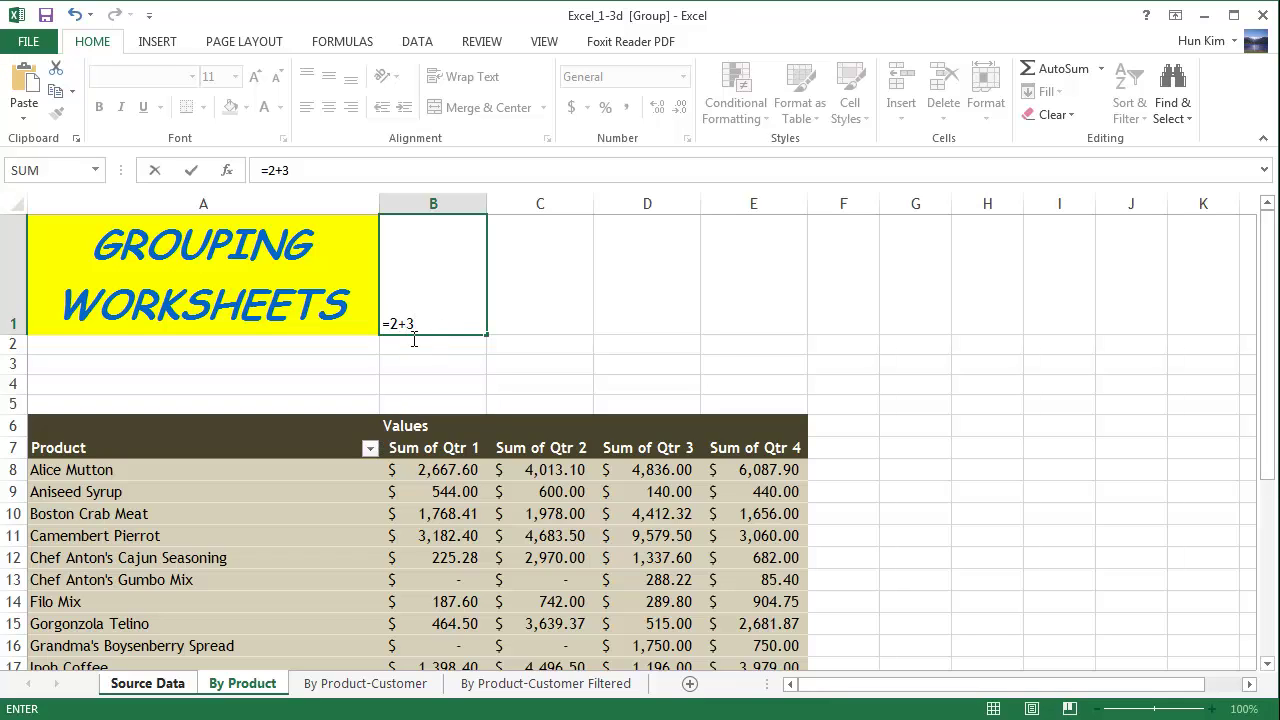
pyautogui.press('Return')
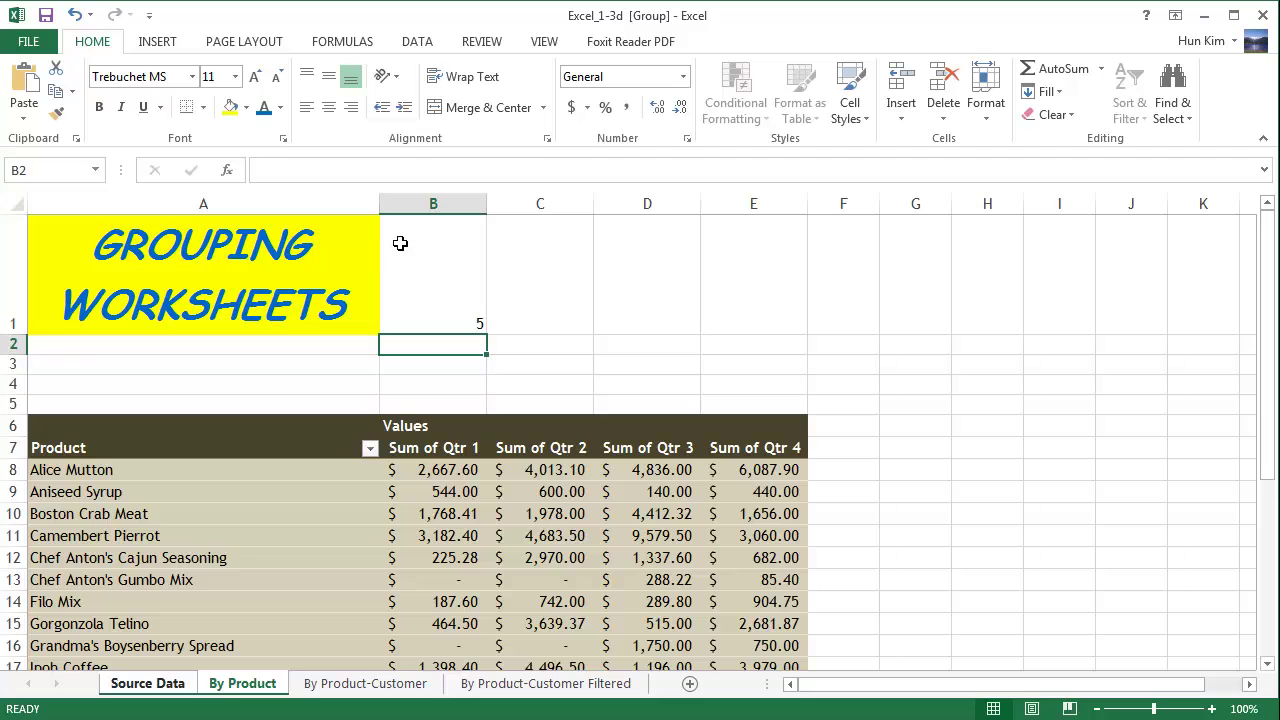
pyautogui.click(152, 685)
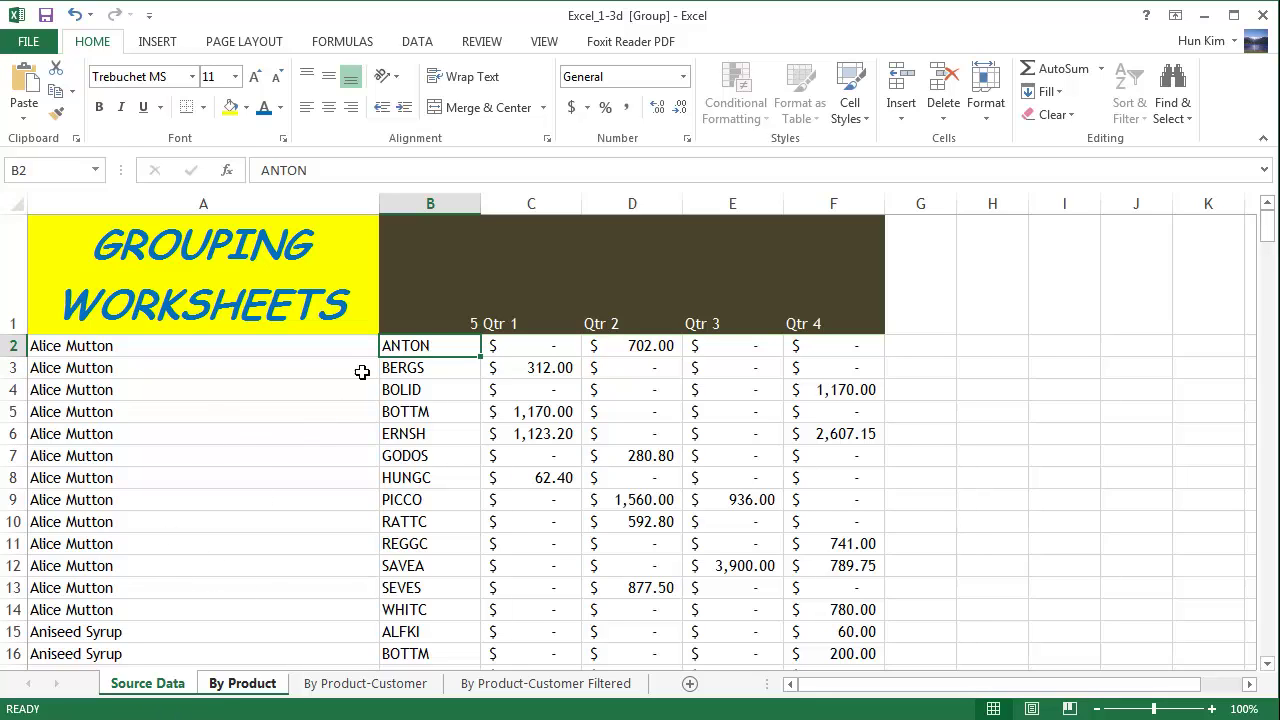
pyautogui.click(244, 688)
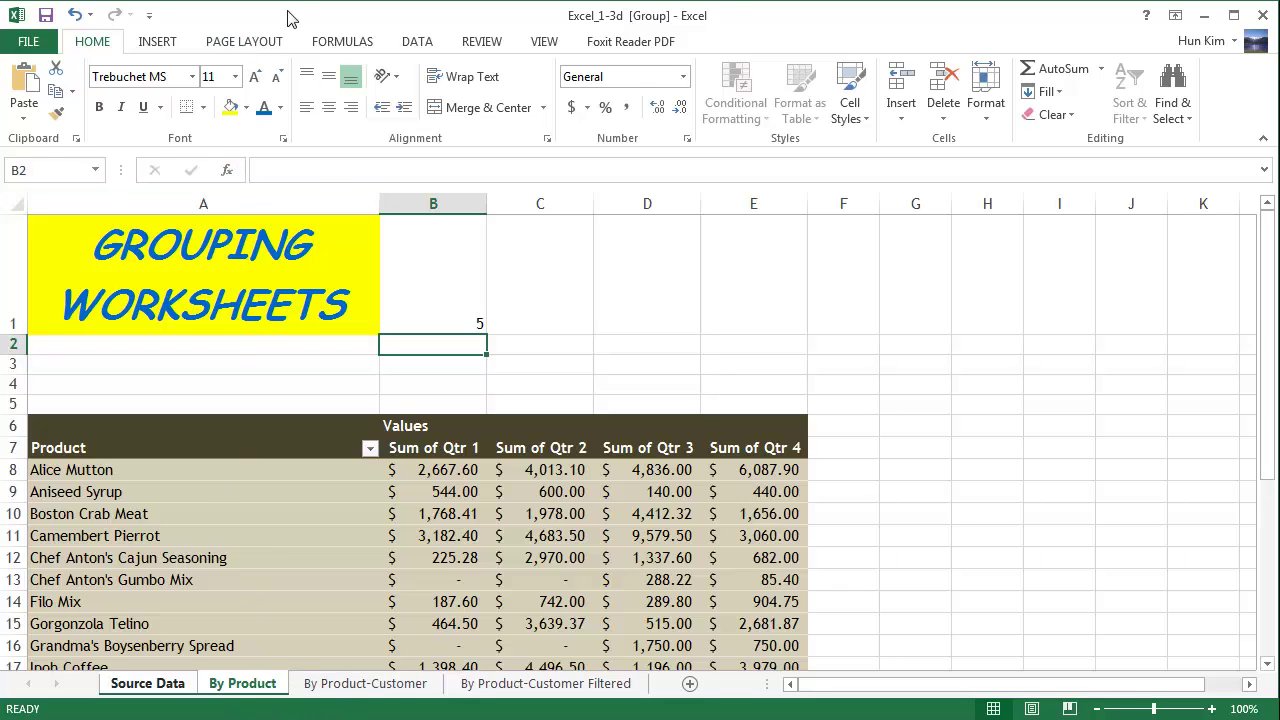
# View the page orientation choices for the grouped sheets, and ungroup them by switching to By Product-Customer.
pyautogui.click(270, 40)
pyautogui.click(220, 105)
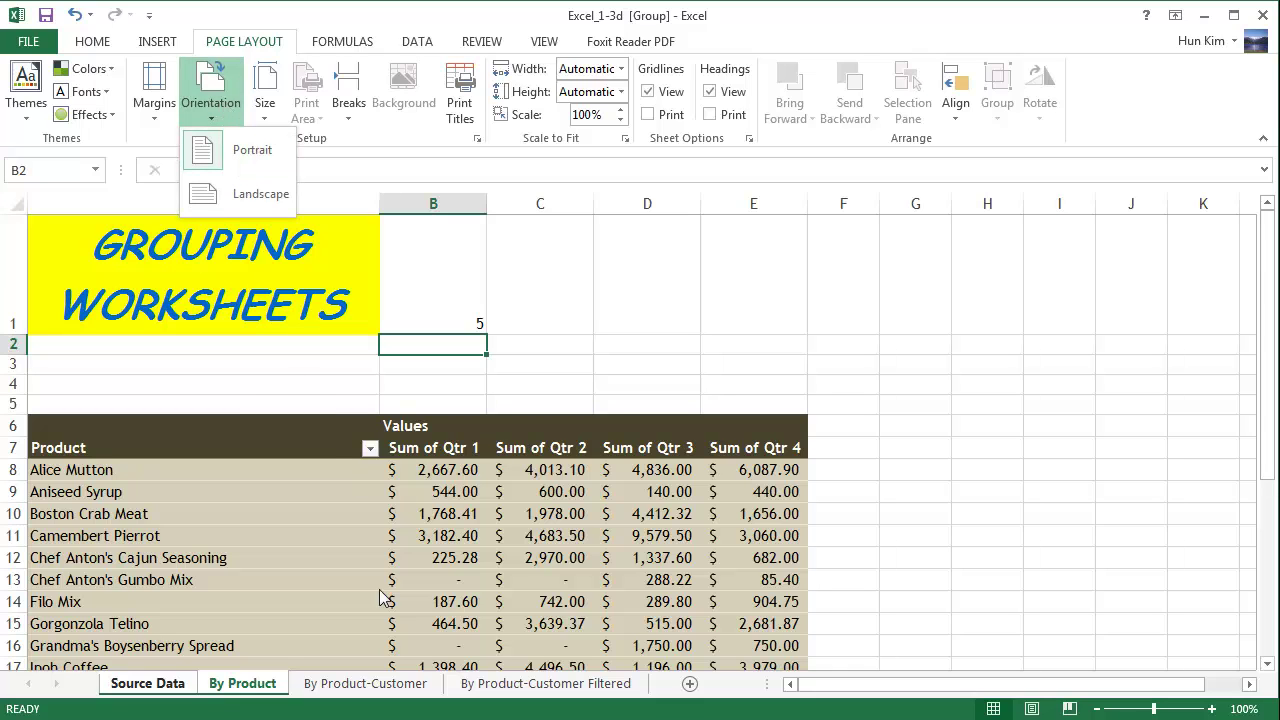
pyautogui.click(390, 688)
pyautogui.click(406, 690)
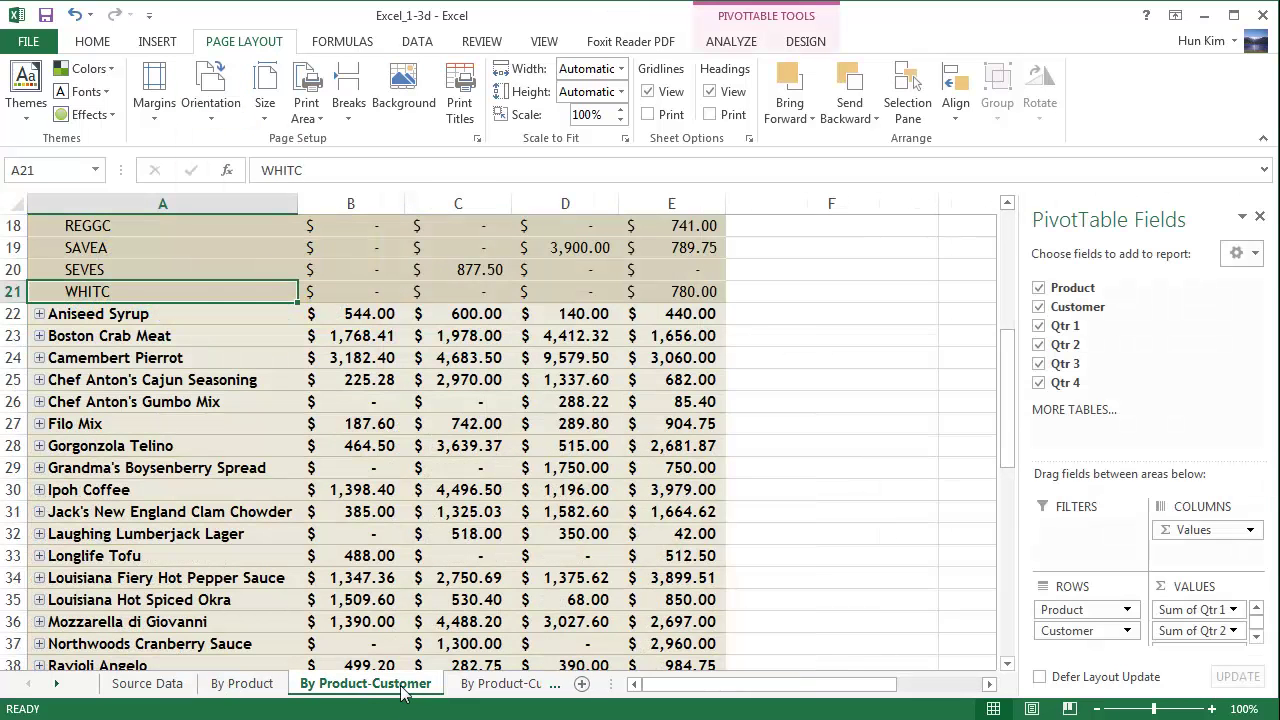
# View the page margin presets for By Product-Customer and return to Source Data.
pyautogui.click(211, 92)
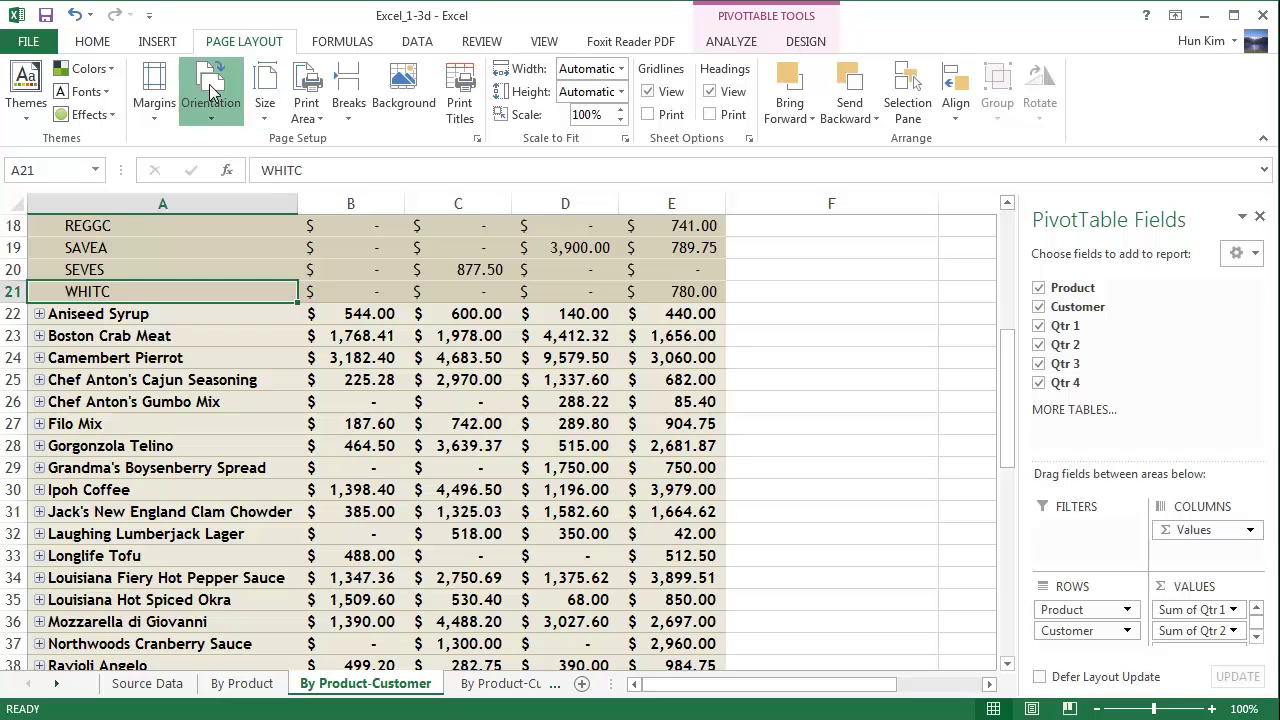
pyautogui.click(153, 95)
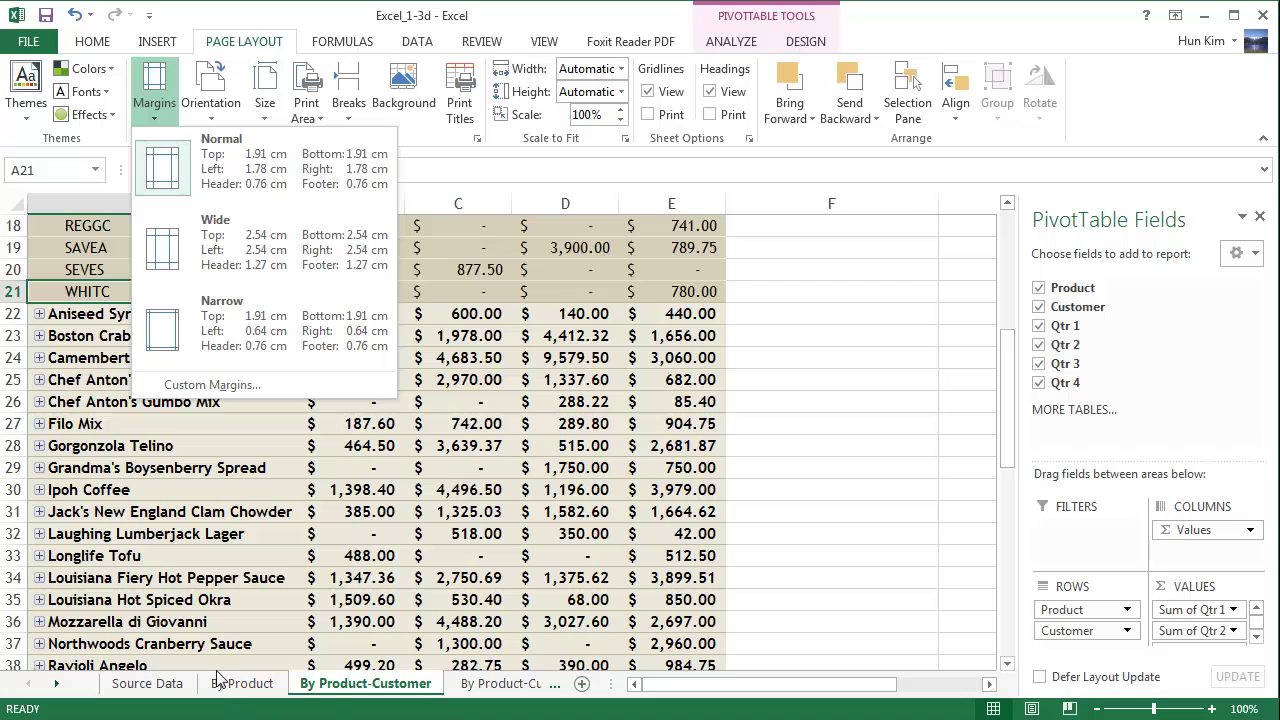
pyautogui.click(166, 690)
pyautogui.click(165, 688)
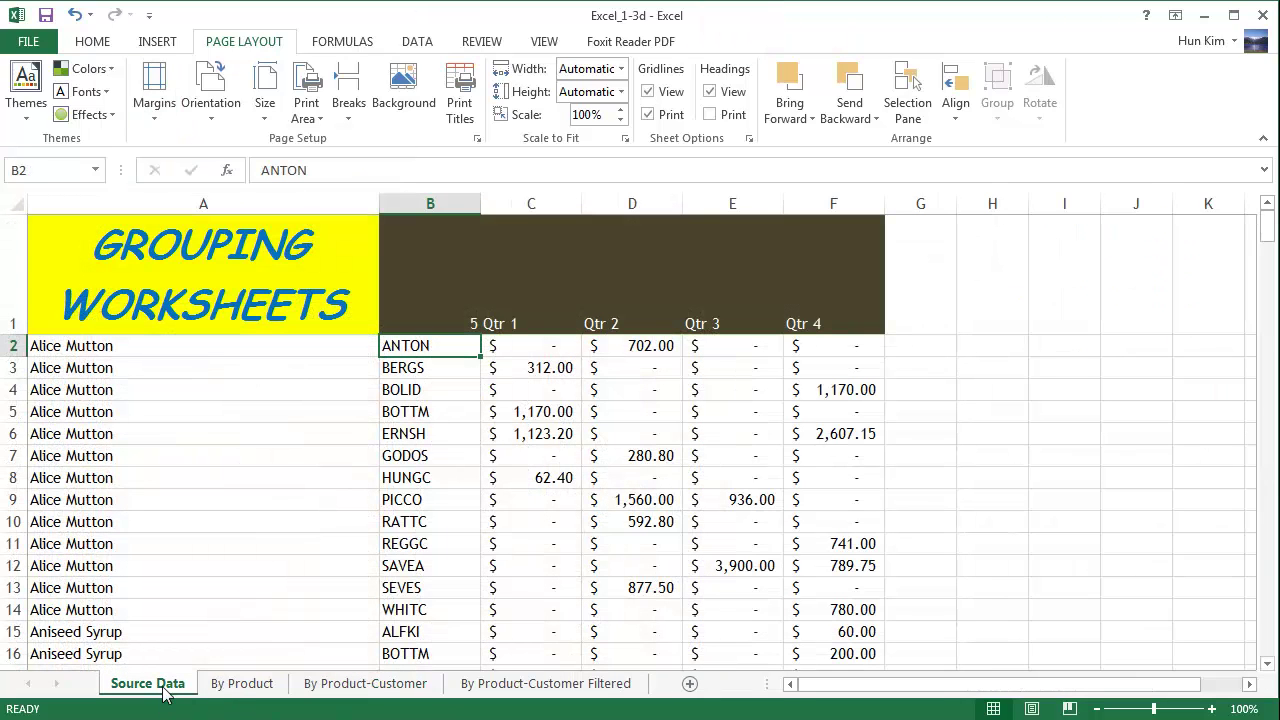
# Group Source Data with By Product and set both sheets to Landscape orientation with Narrow margins.
pyautogui.keyDown('ctrl'); pyautogui.click(230, 690); pyautogui.keyUp('ctrl')
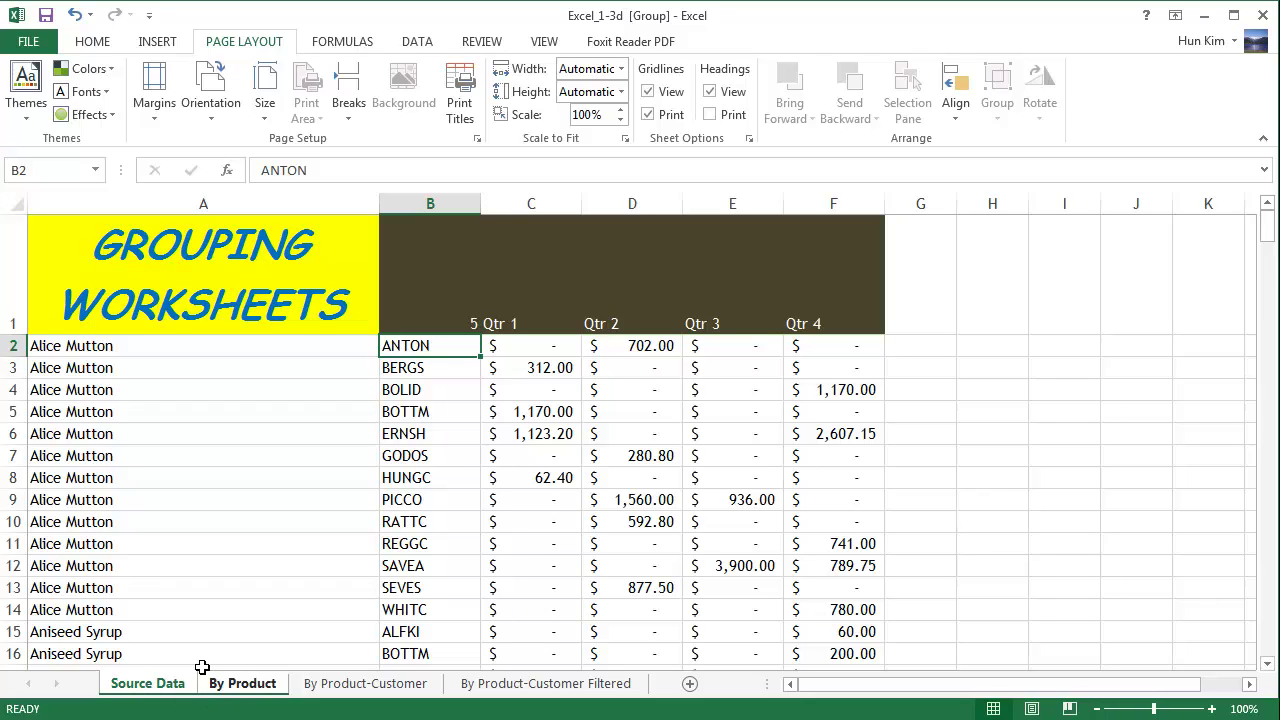
pyautogui.click(217, 91)
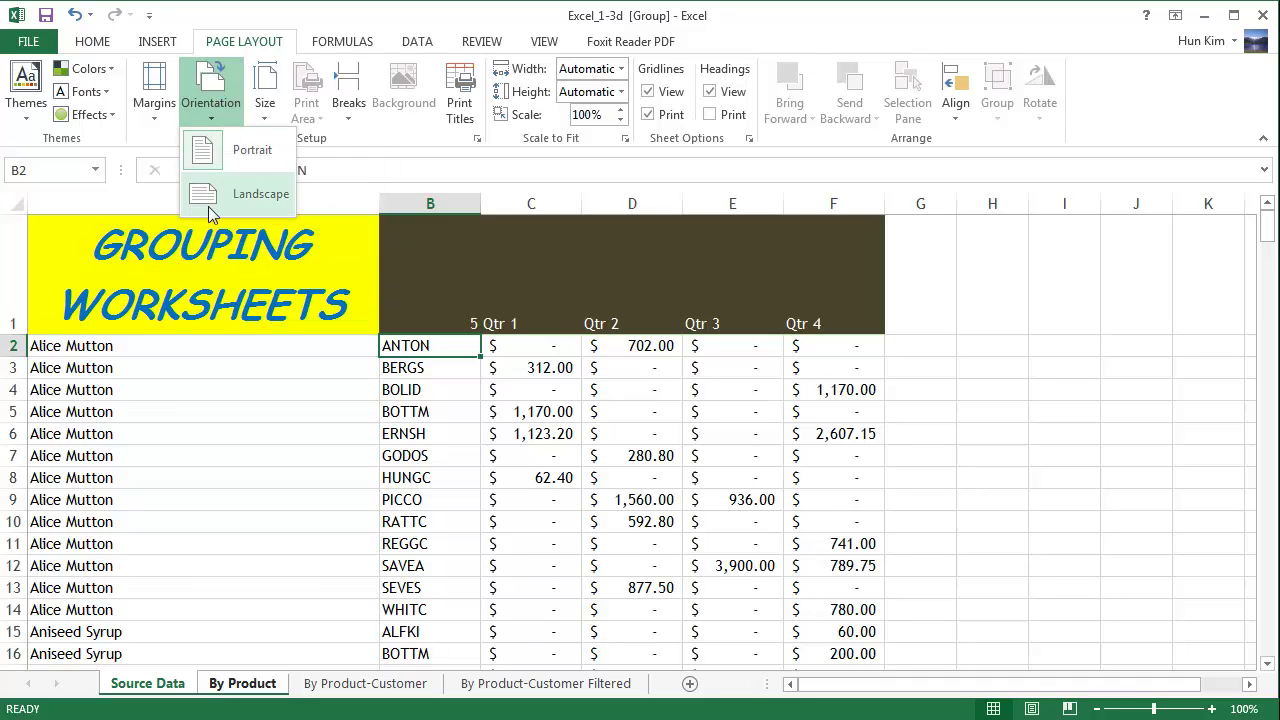
pyautogui.click(248, 196)
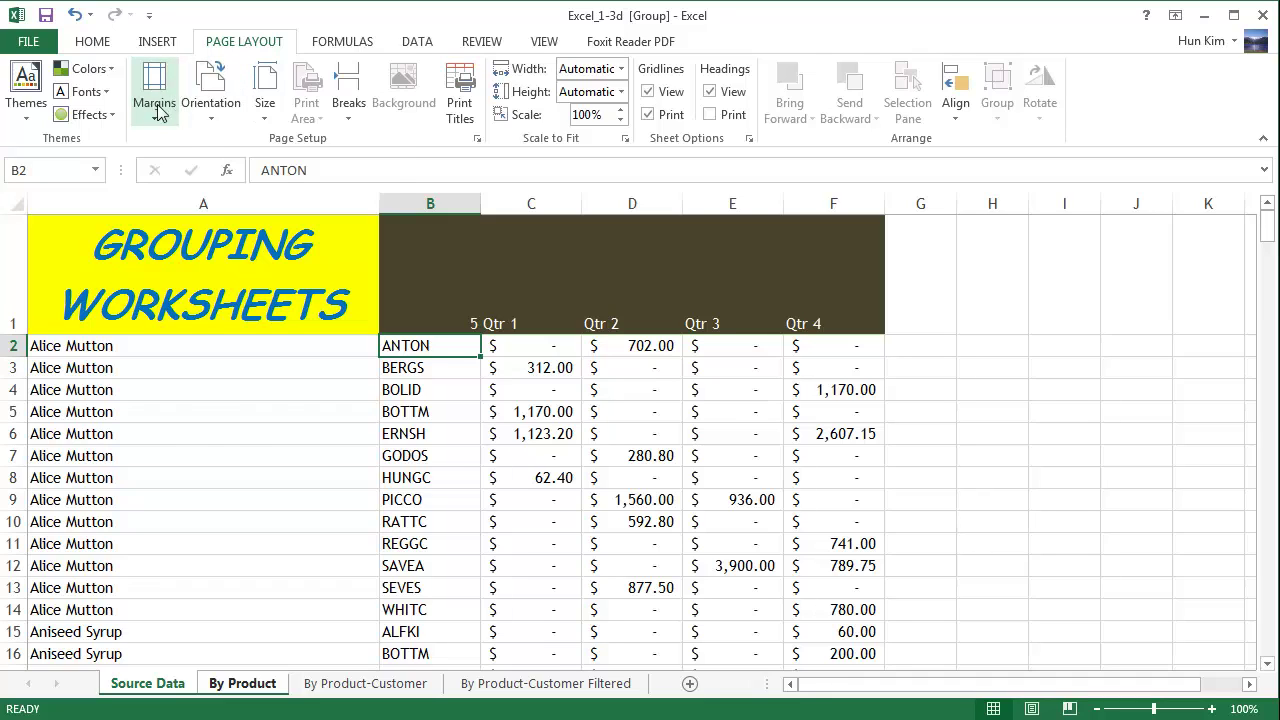
pyautogui.click(156, 105)
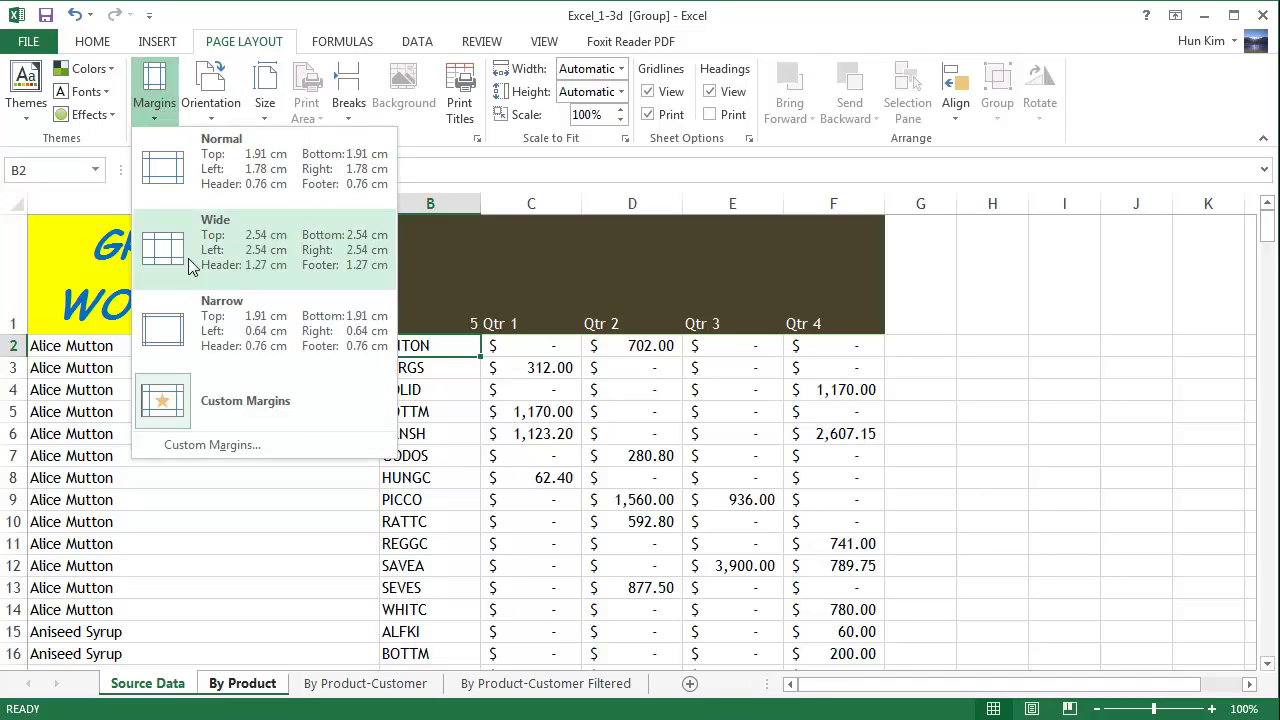
pyautogui.click(224, 337)
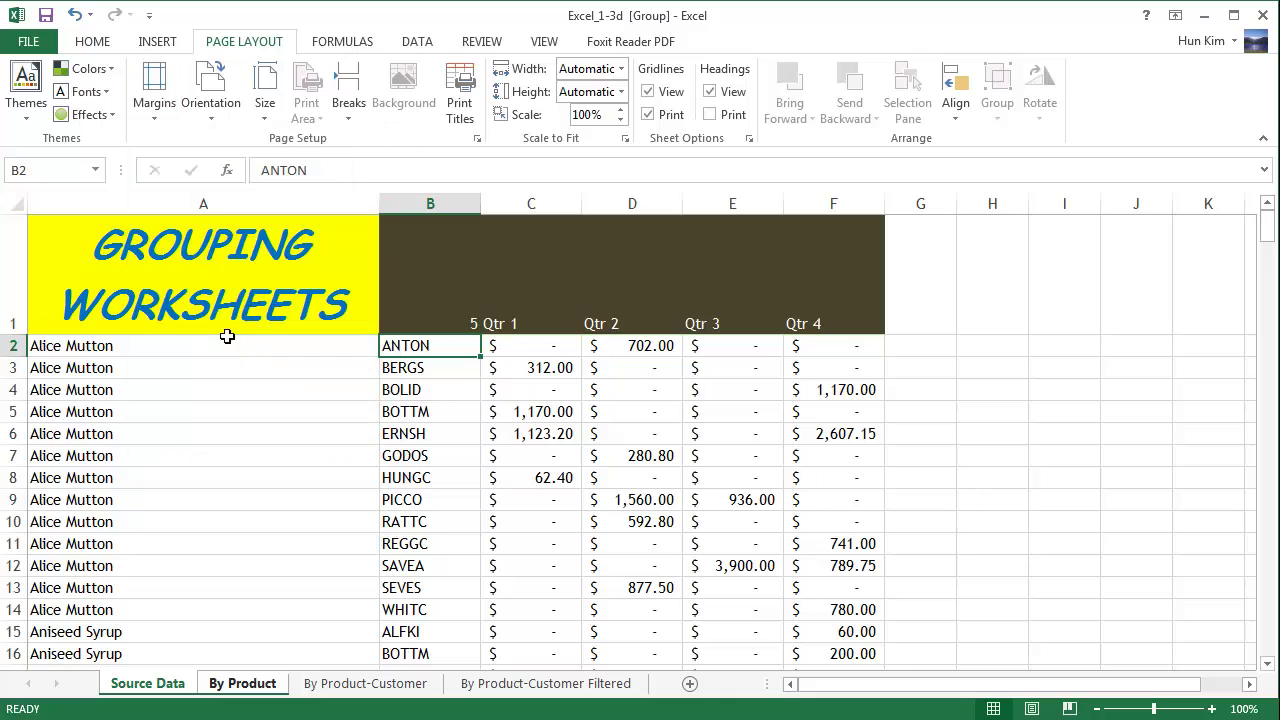
# Ungroup the sheets by switching to By Product-Customer and check its page orientation and margin settings.
pyautogui.click(377, 687)
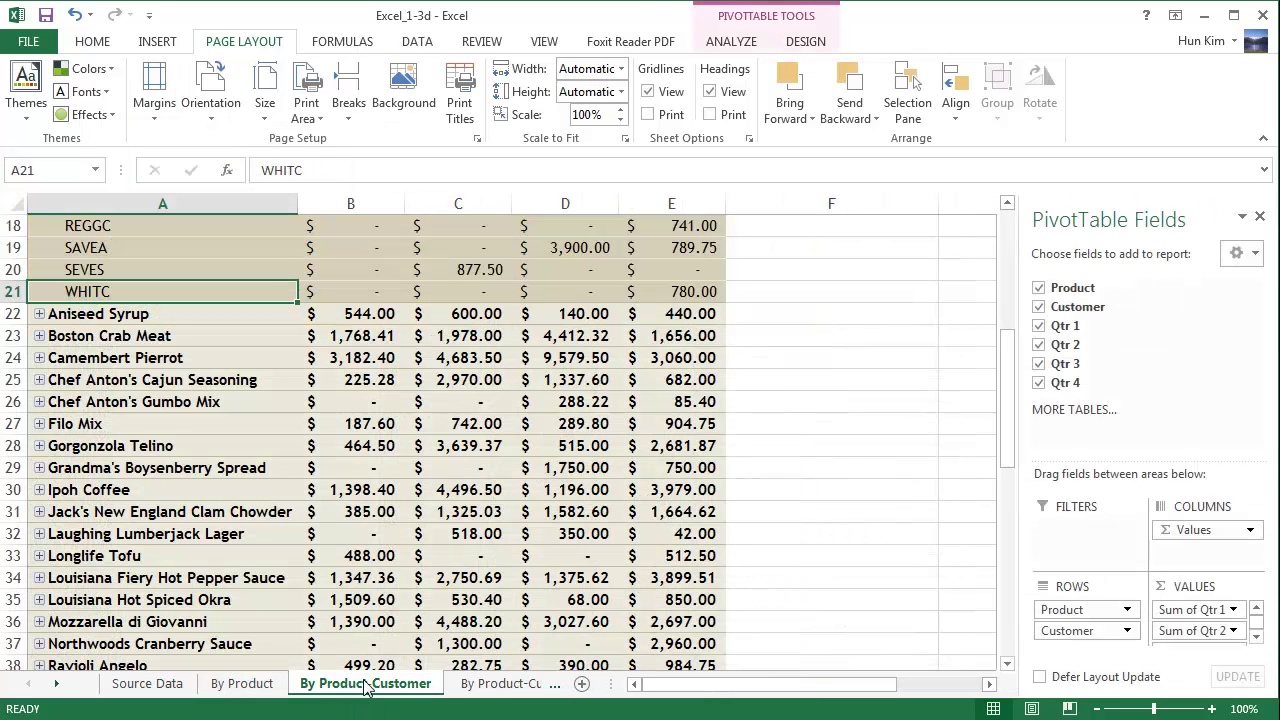
pyautogui.click(211, 106)
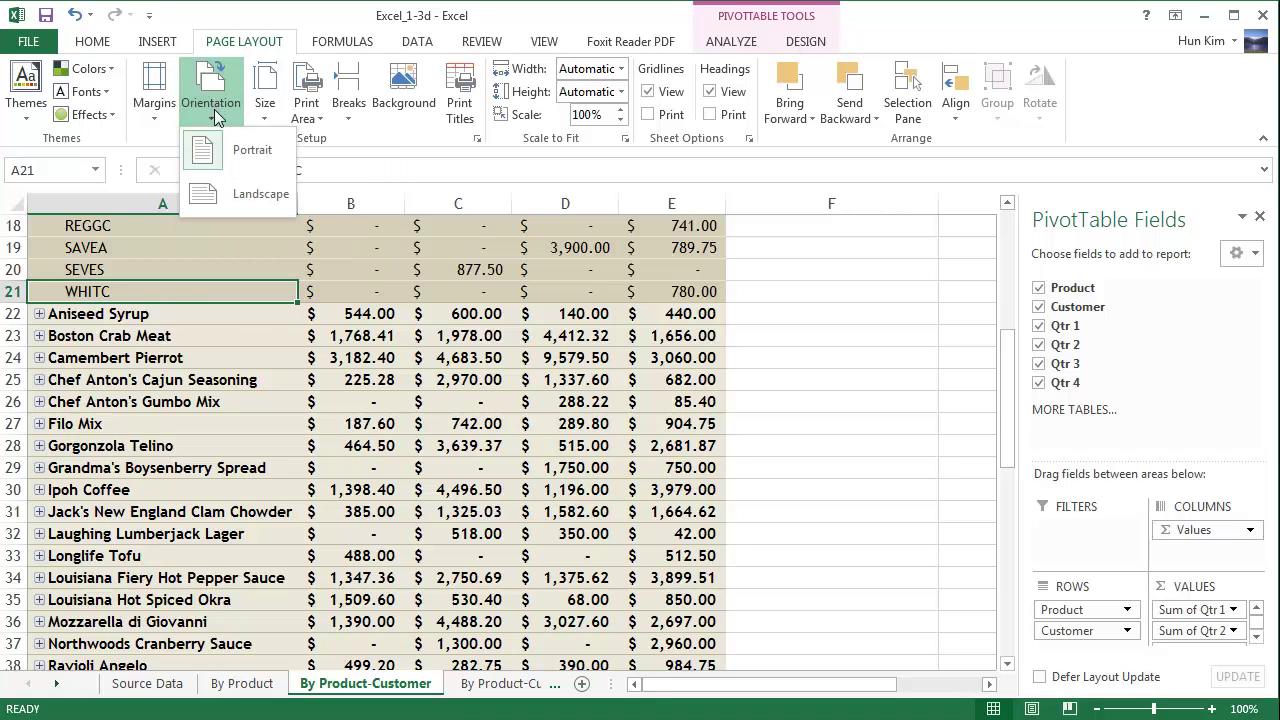
pyautogui.click(165, 105)
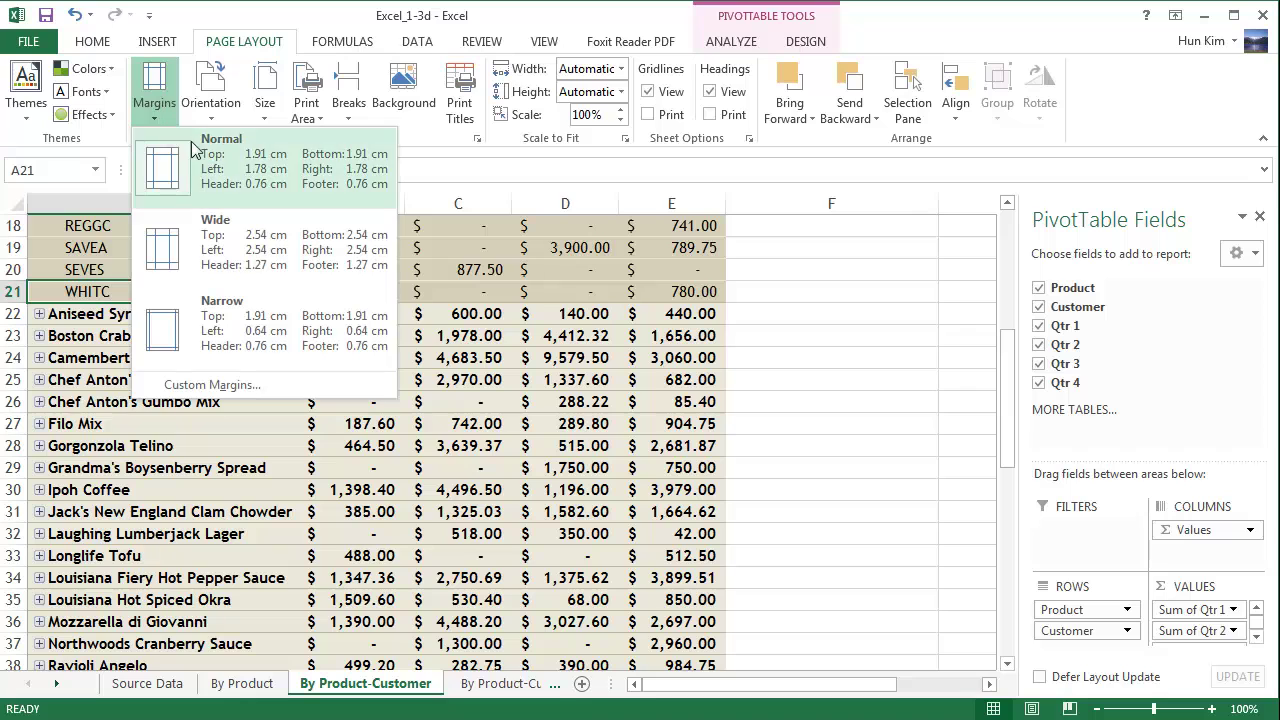
pyautogui.click(242, 700)
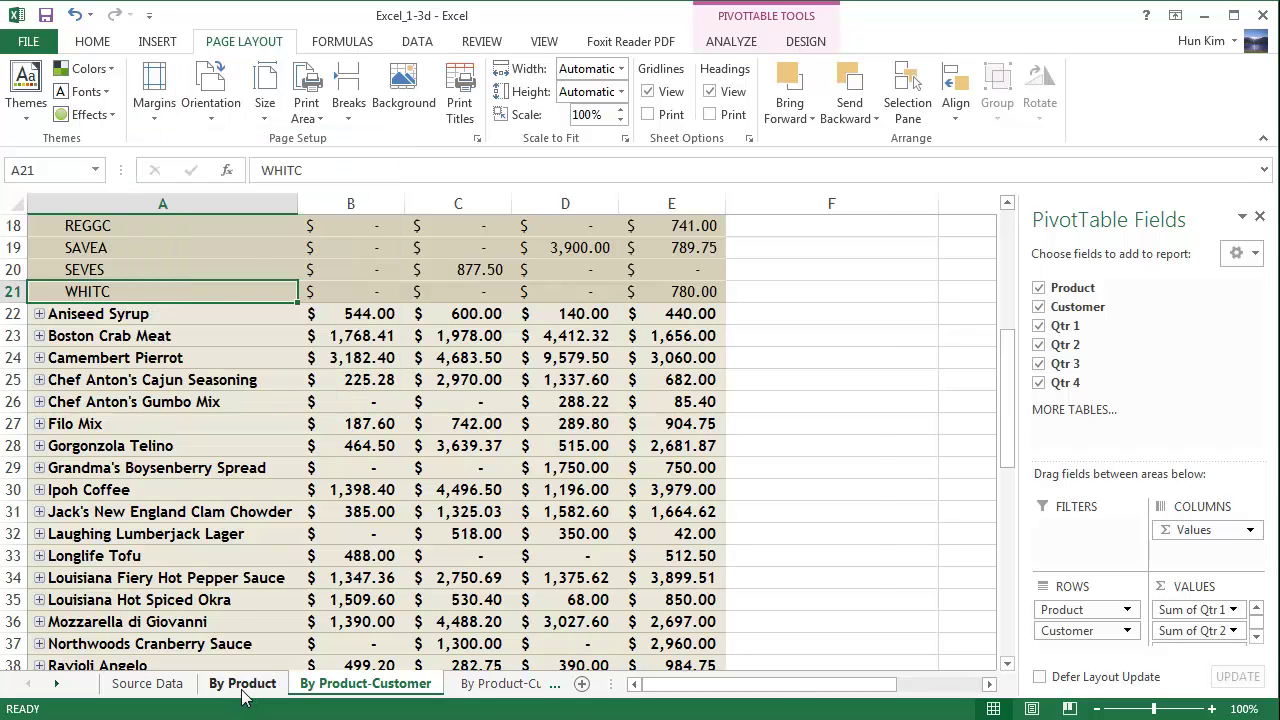
# Check the page orientation and margin settings on the By Product sheet.
pyautogui.click(242, 686)
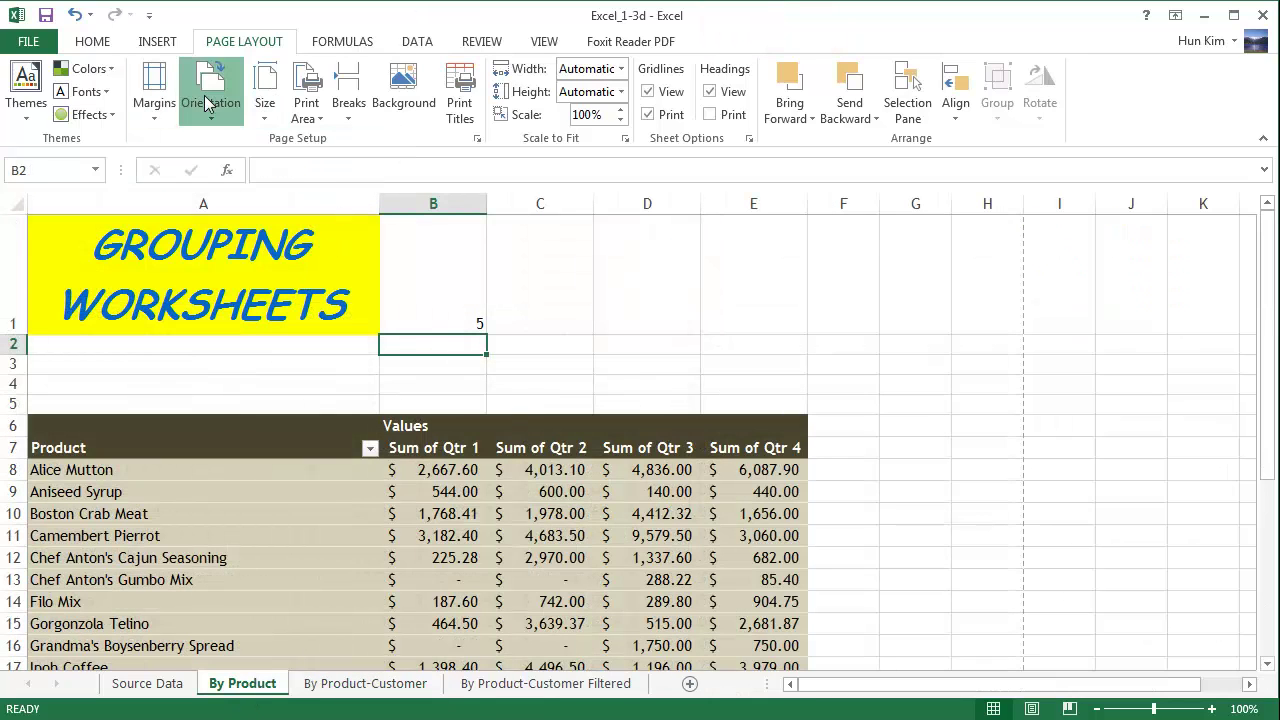
pyautogui.click(207, 105)
pyautogui.click(158, 100)
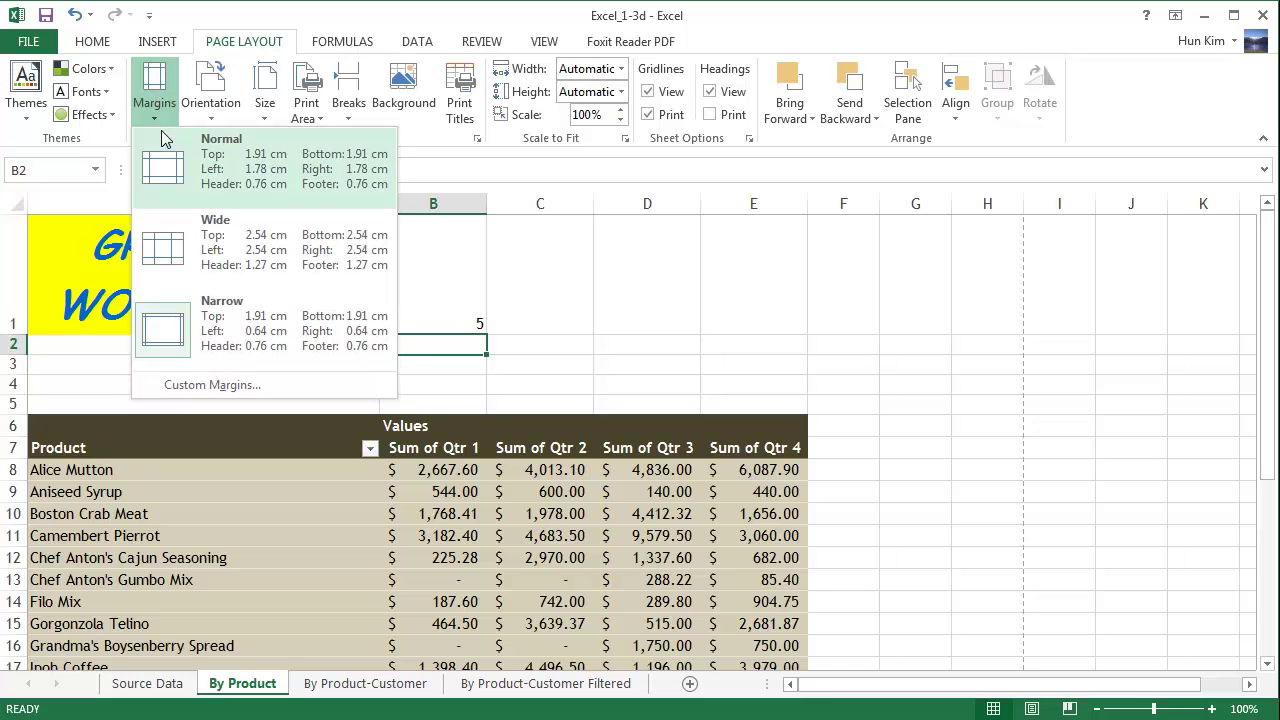
pyautogui.click(165, 690)
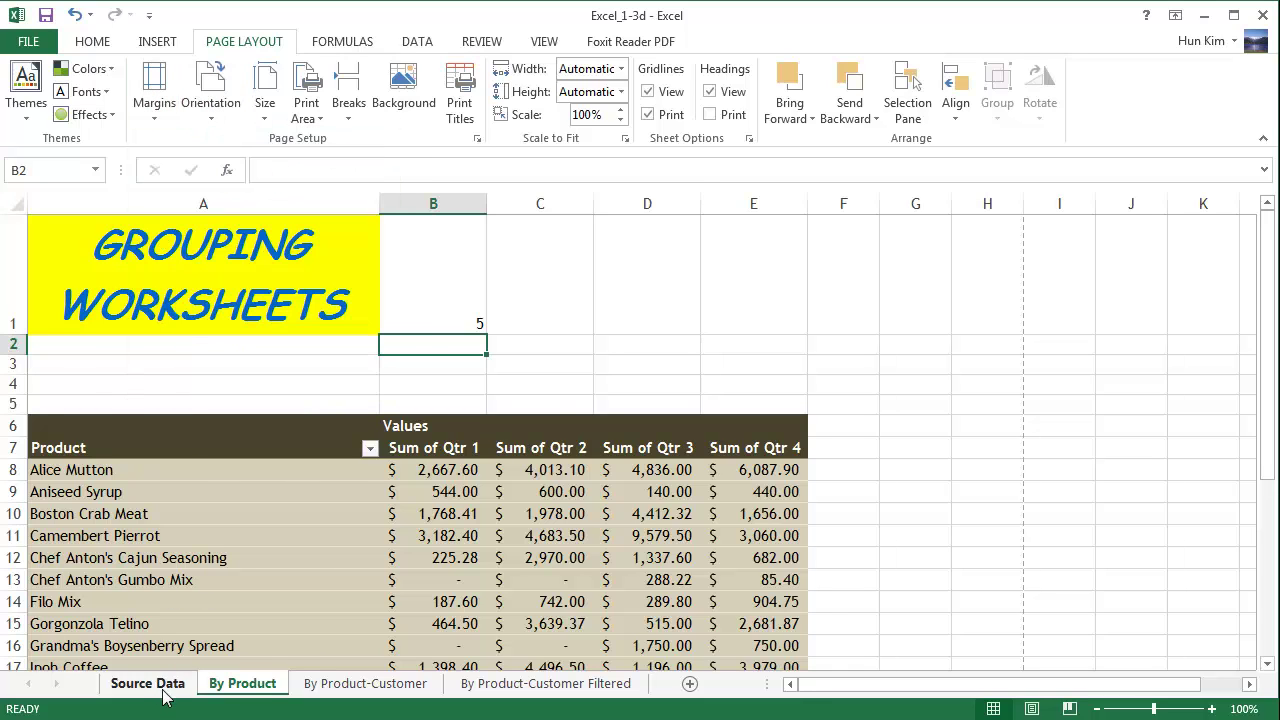
# Check the page orientation and margin settings on Source Data, and select cell A5.
pyautogui.click(148, 690)
pyautogui.click(210, 100)
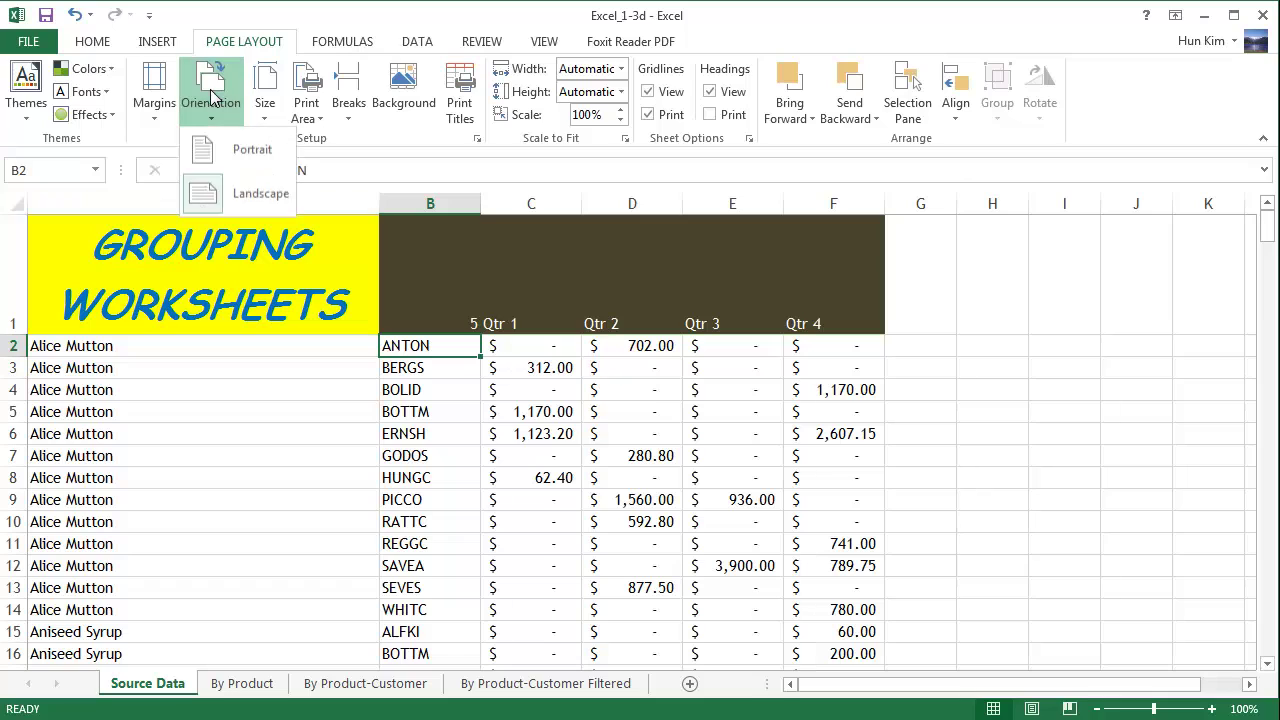
pyautogui.click(157, 100)
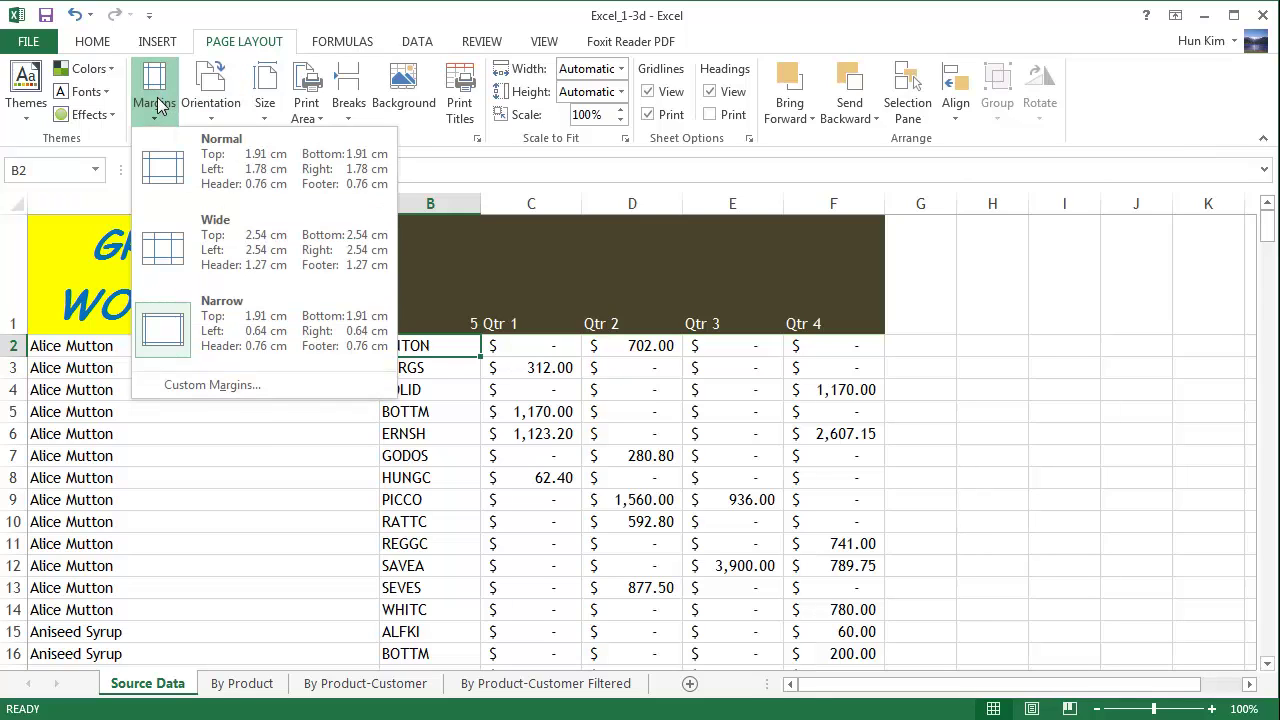
pyautogui.click(226, 492)
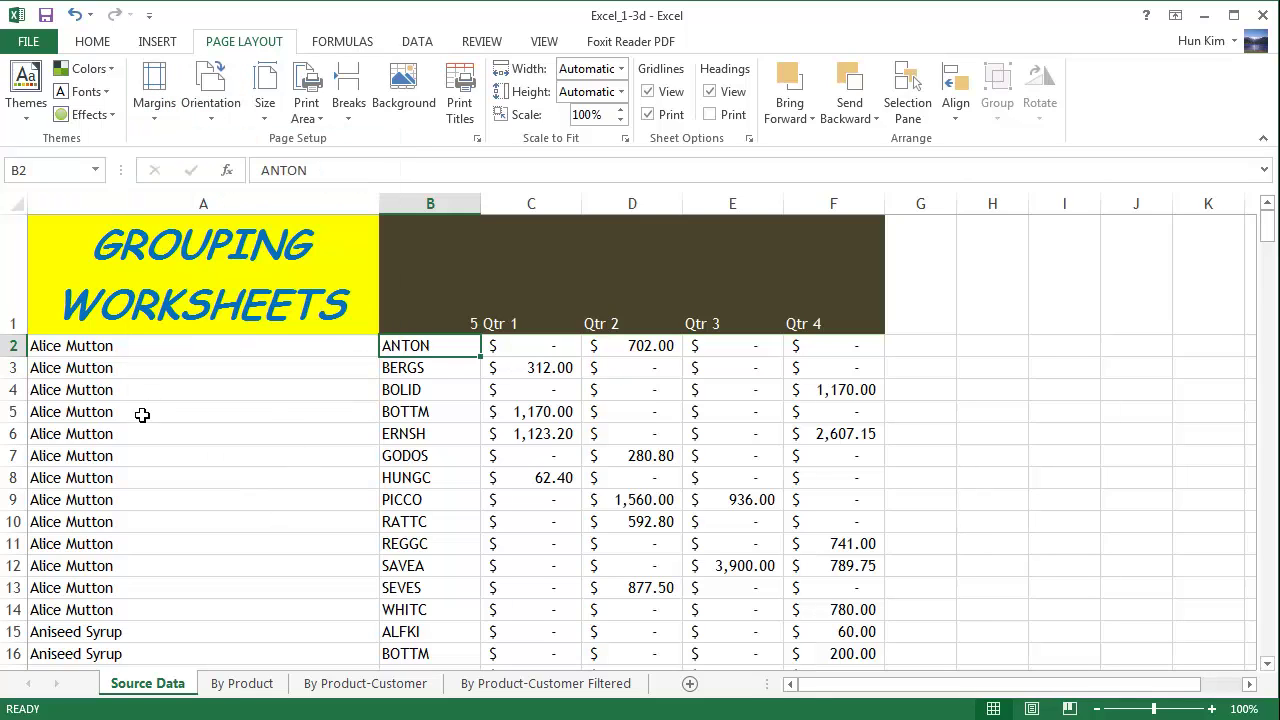
pyautogui.click(209, 418)
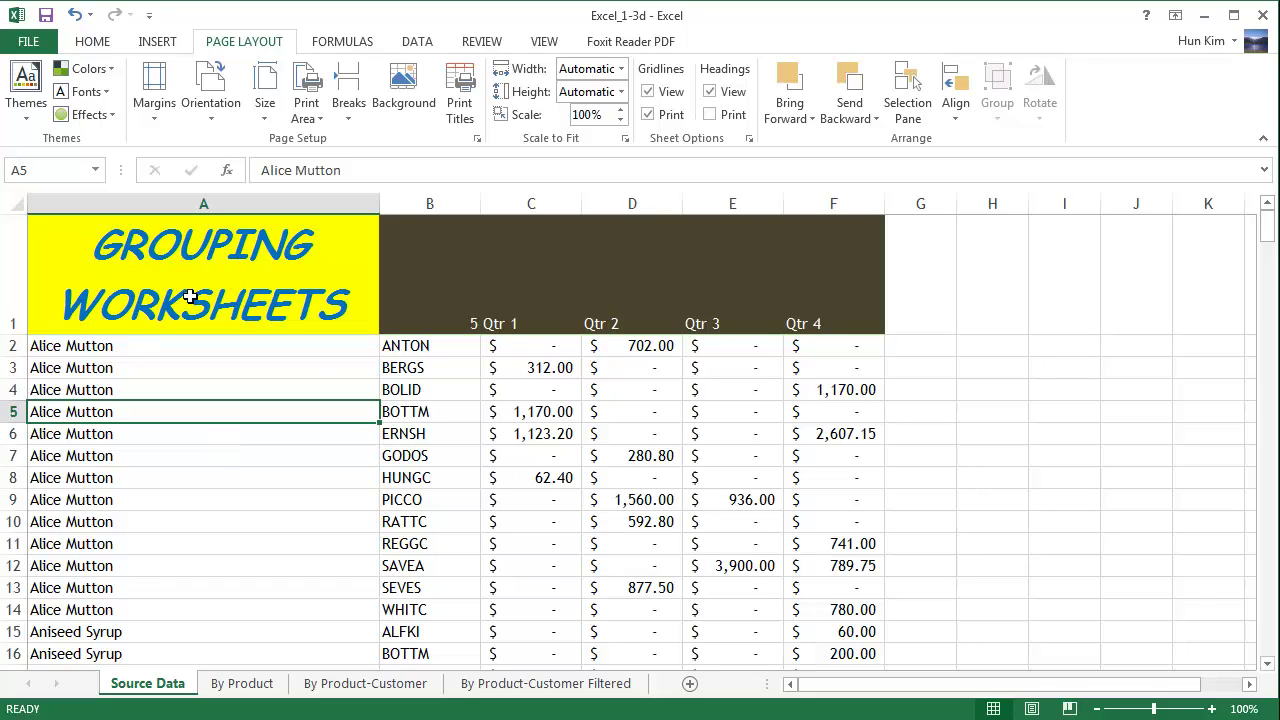